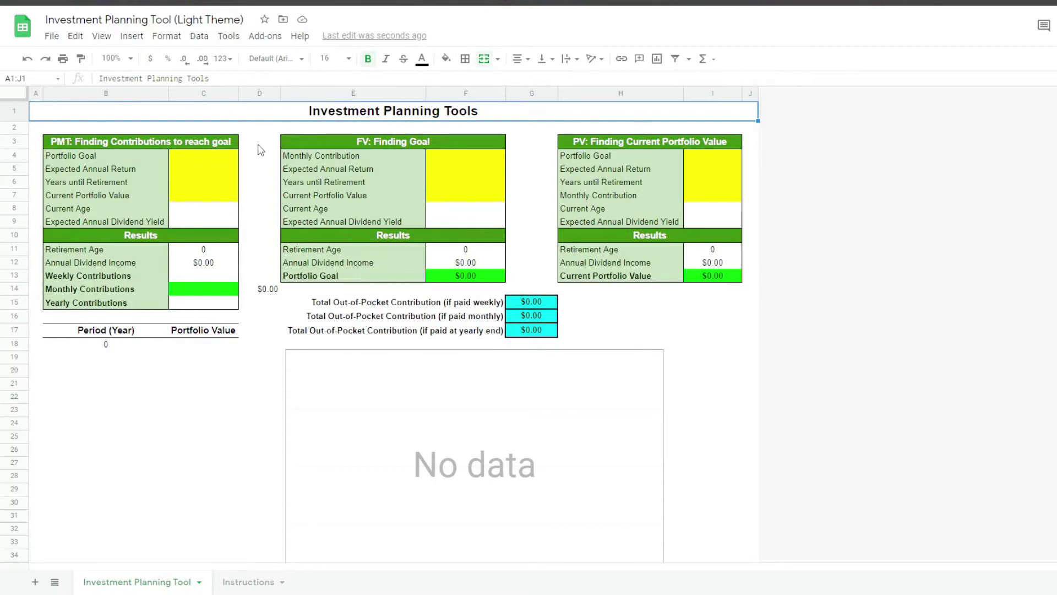
Step: Enter a $1,000,000 portfolio goal and a 7% expected return, correcting an initial 10%
left_click_drag(226, 157, 219, 196)
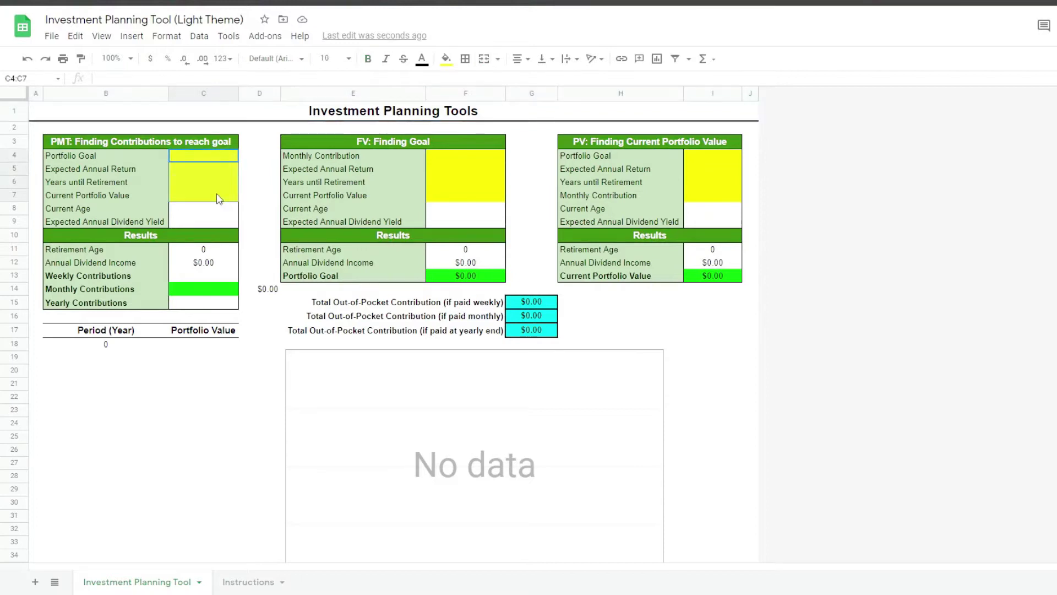
left_click(215, 161)
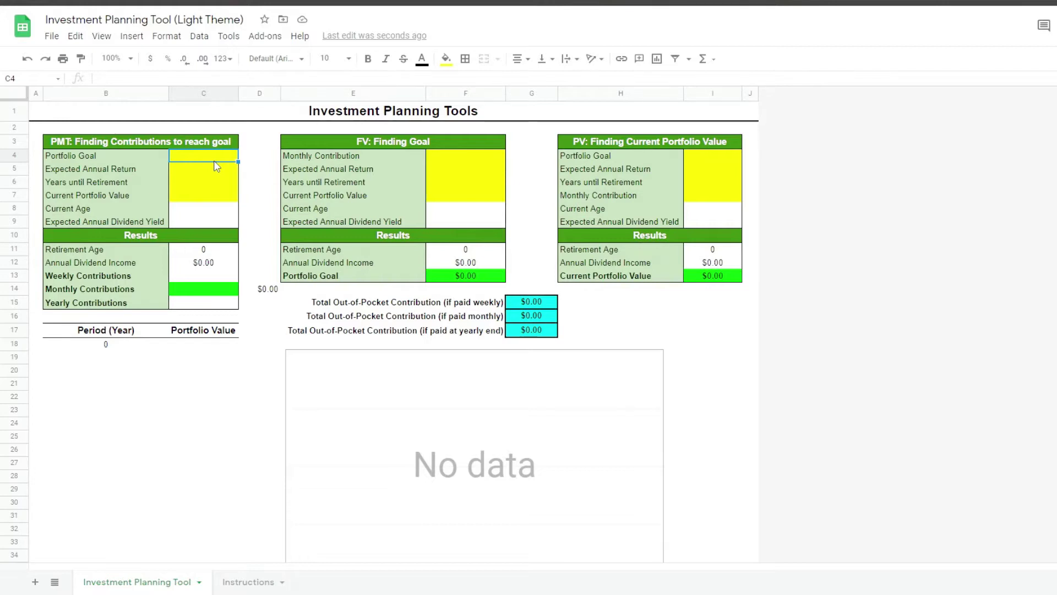
type("1000000")
key("Return")
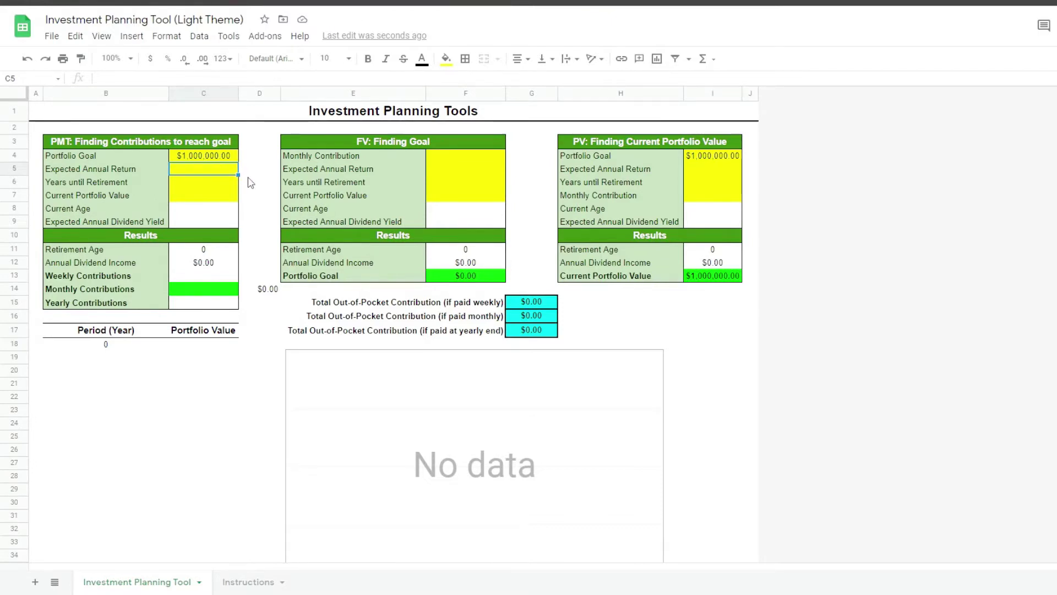
type("10%")
key("Return")
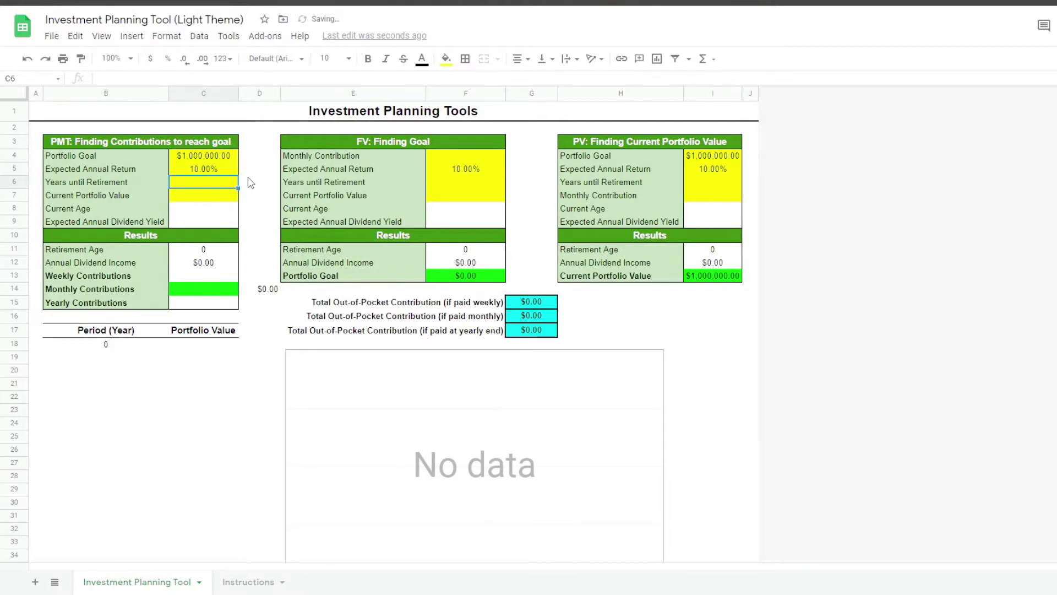
key("Up")
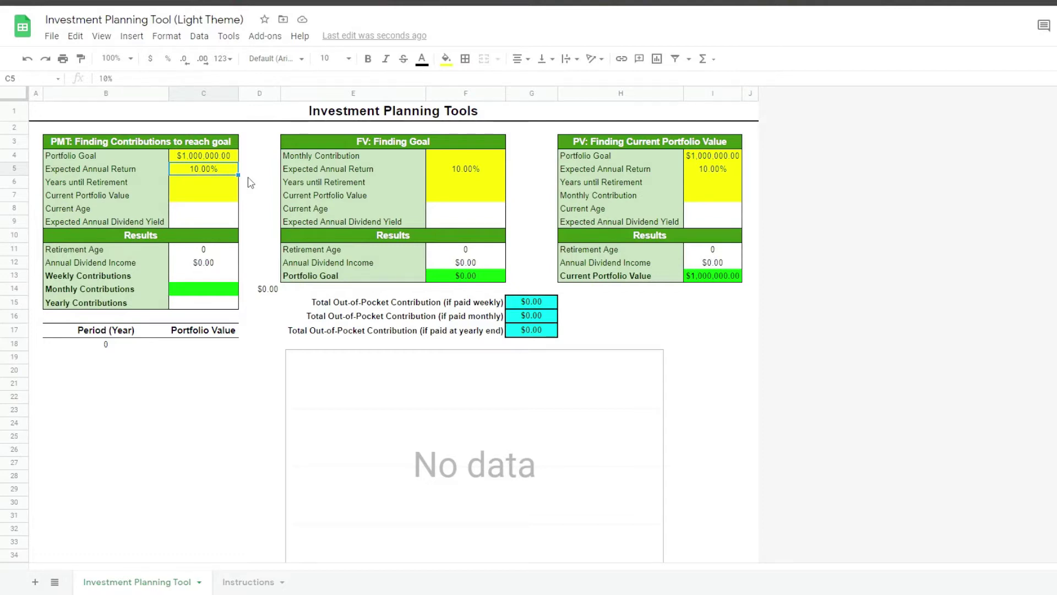
type("7%")
key("Return")
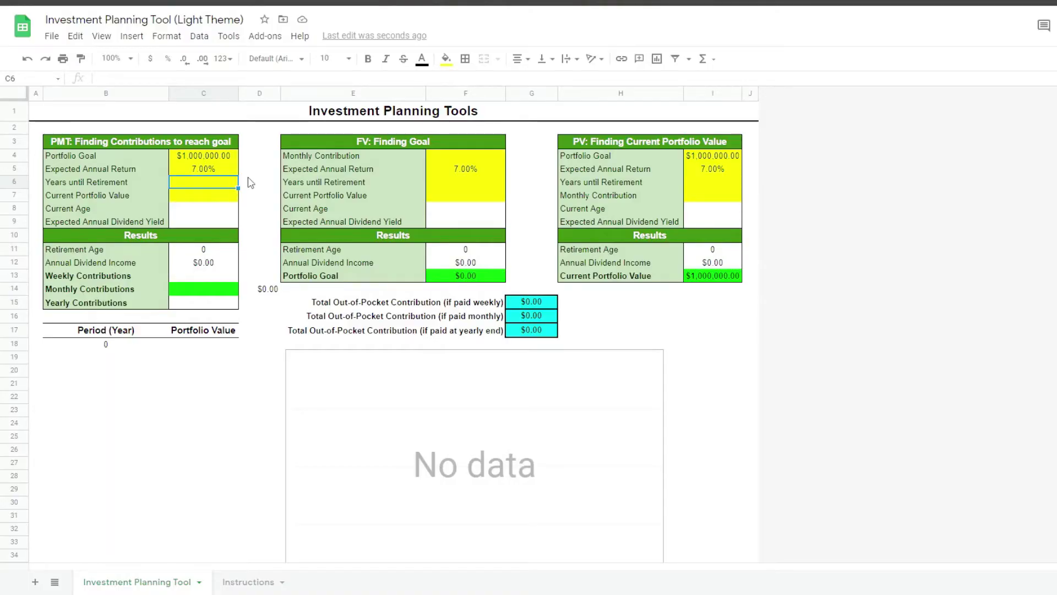
Step: Enter 40 years until retirement, $10,000 current portfolio, age 25 and 4% dividend yield
type("40")
key("Return")
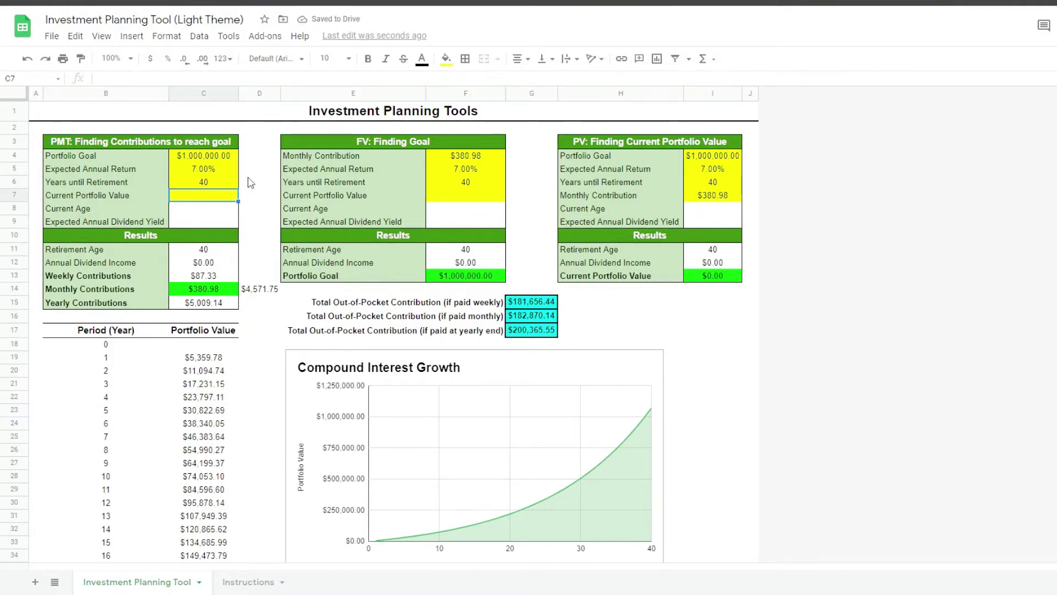
type("10000")
key("Return")
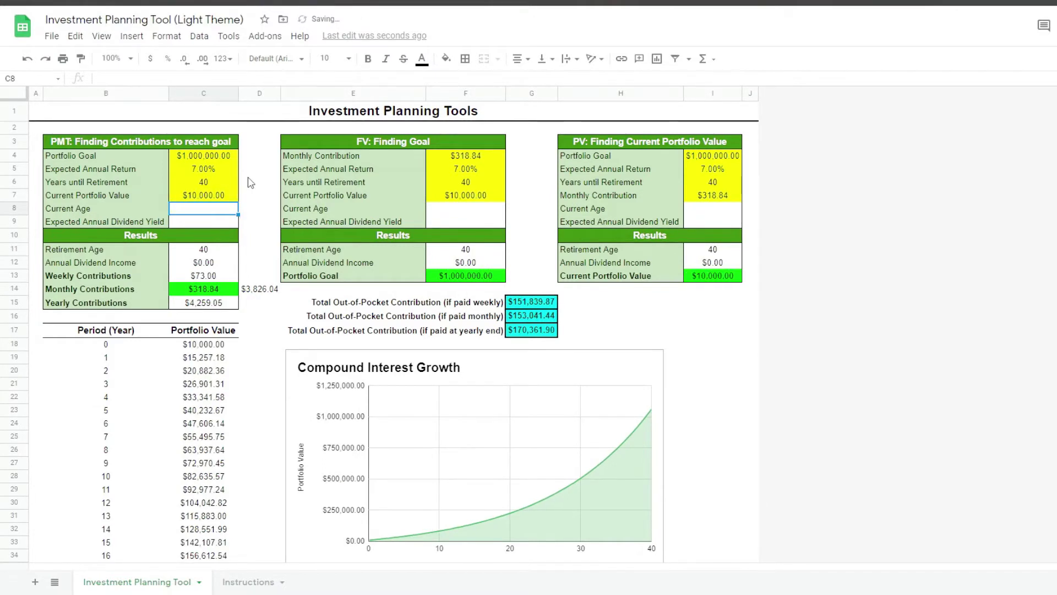
type("2")
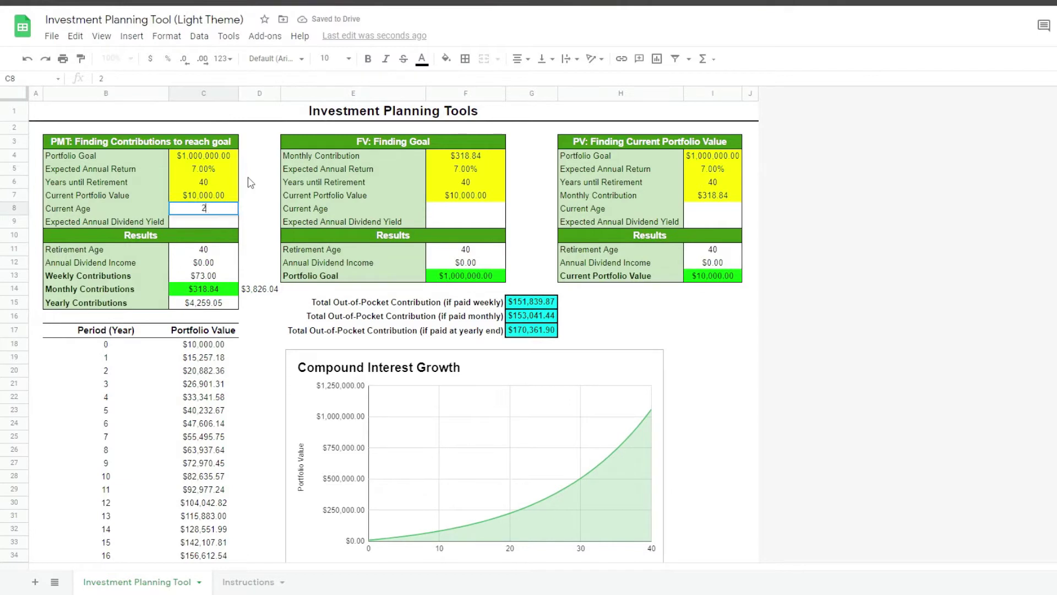
type("5")
key("Return")
type("4")
key("Return")
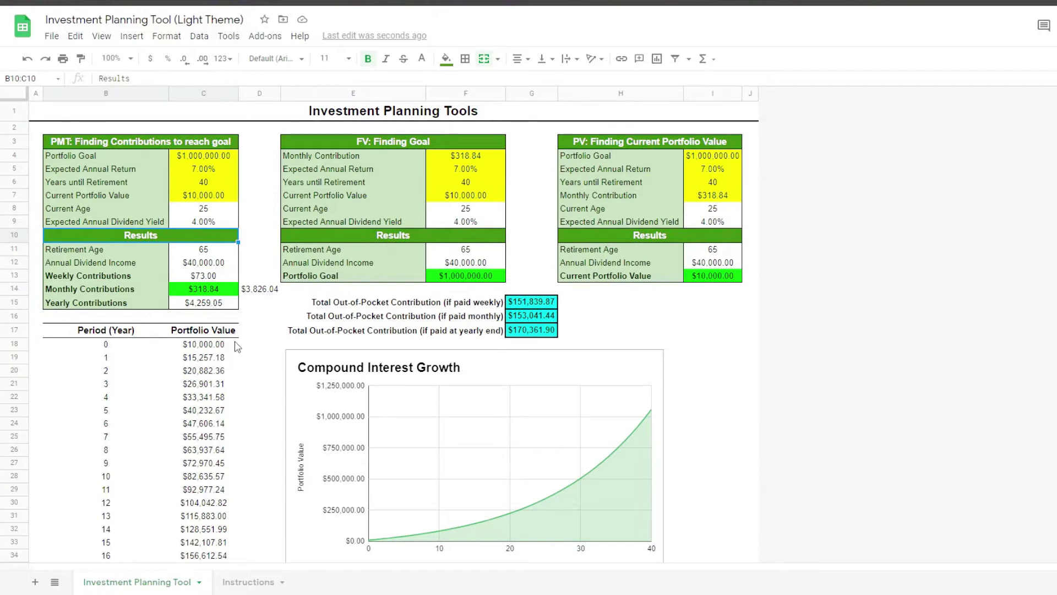
left_click(224, 266)
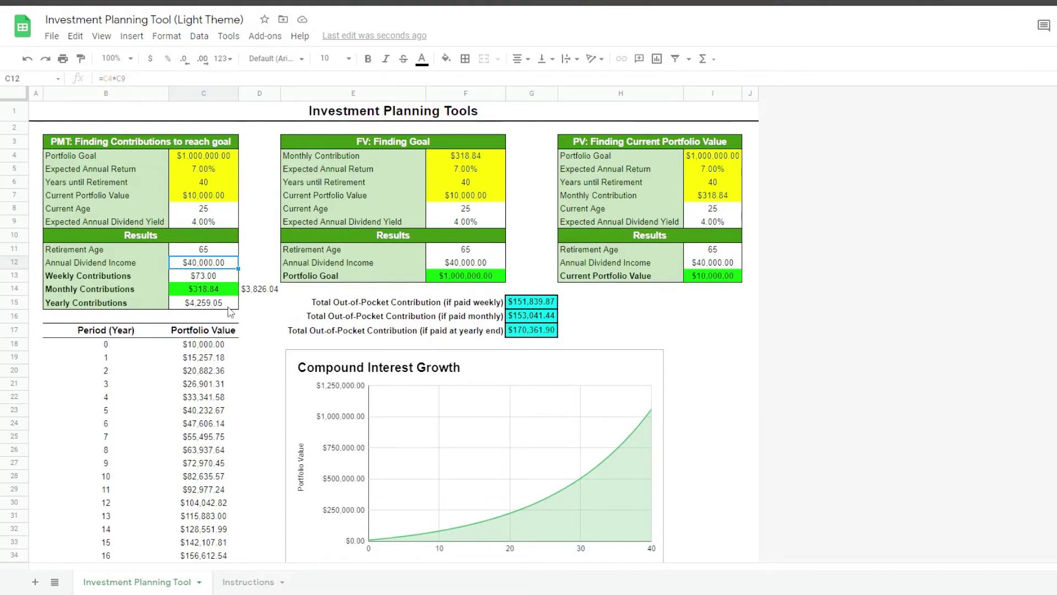
left_click(713, 195)
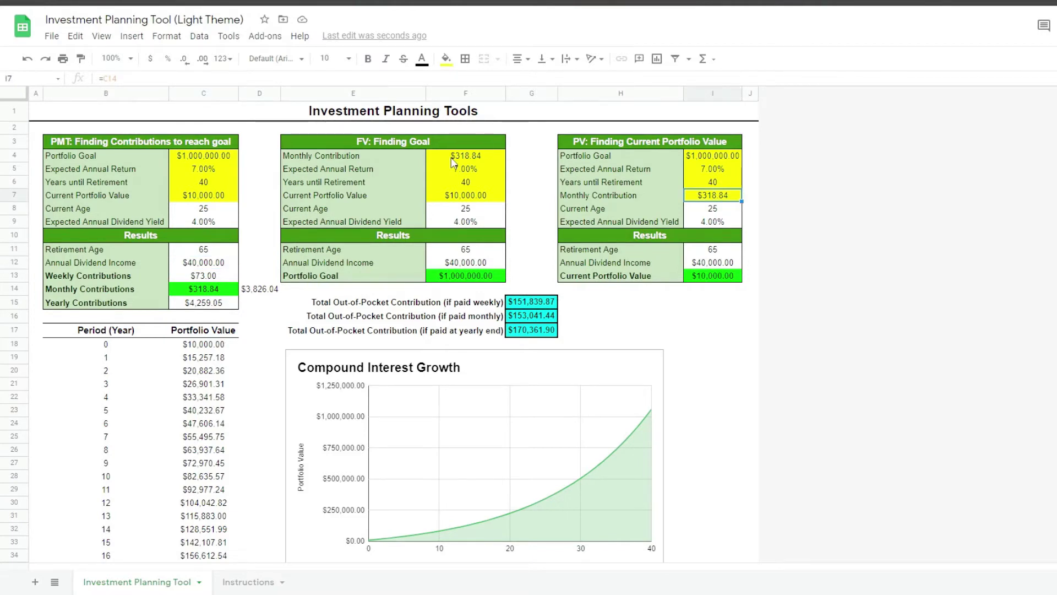
Step: Set the FV monthly contribution in F4 to $100 and check the F13 portfolio goal formula
left_click(497, 160)
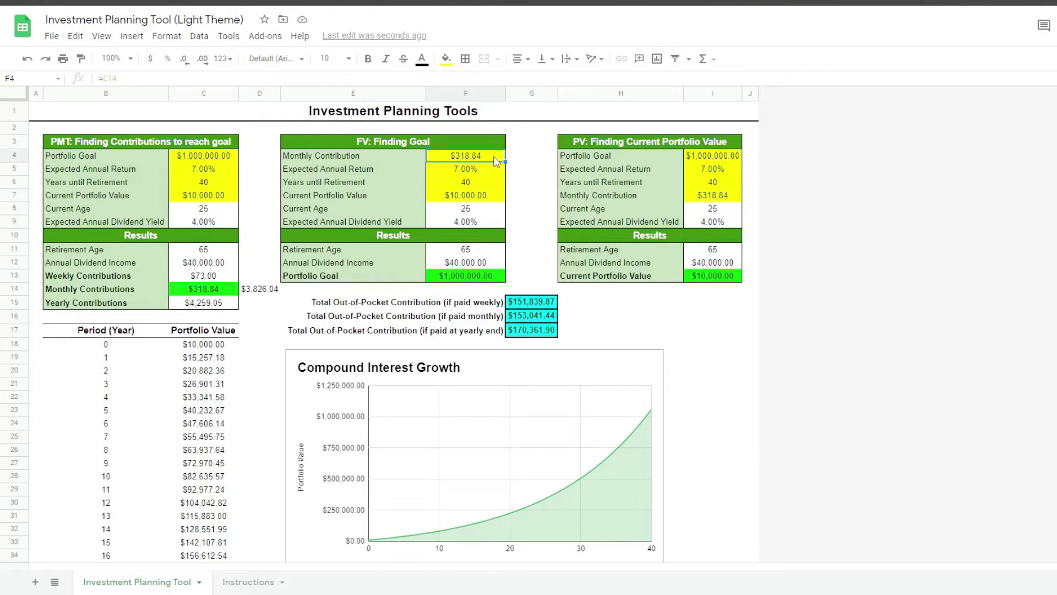
type("100")
key("Return")
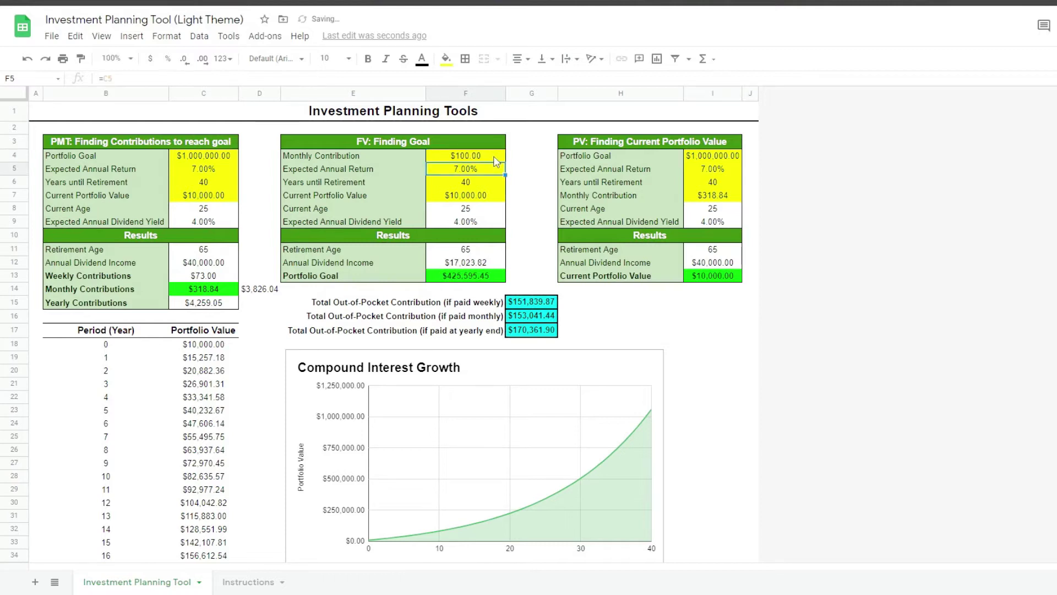
left_click(463, 280)
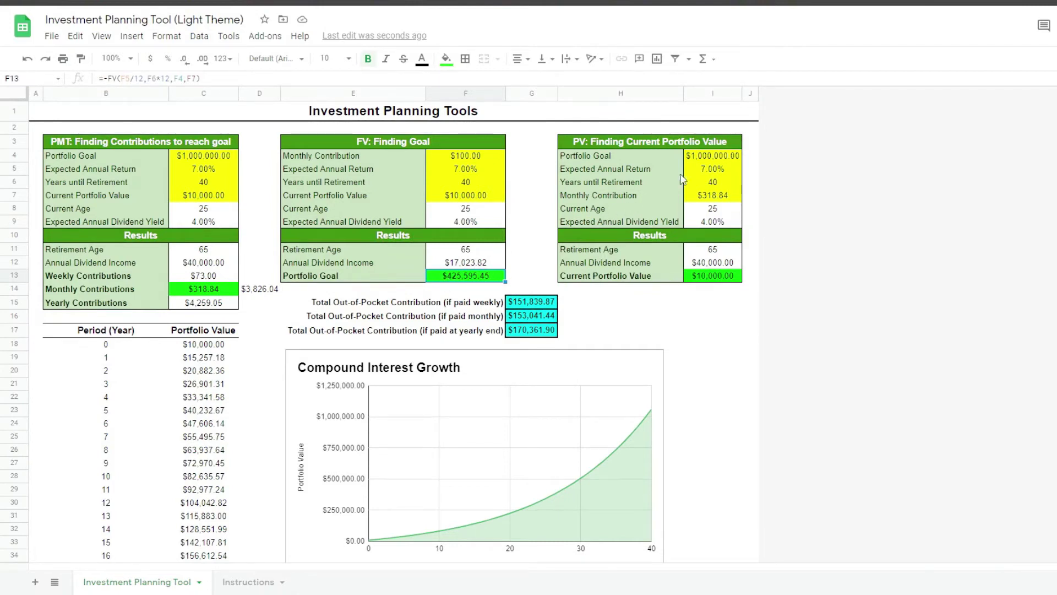
Step: Set the PV years until retirement in I6 to 20
left_click(735, 186)
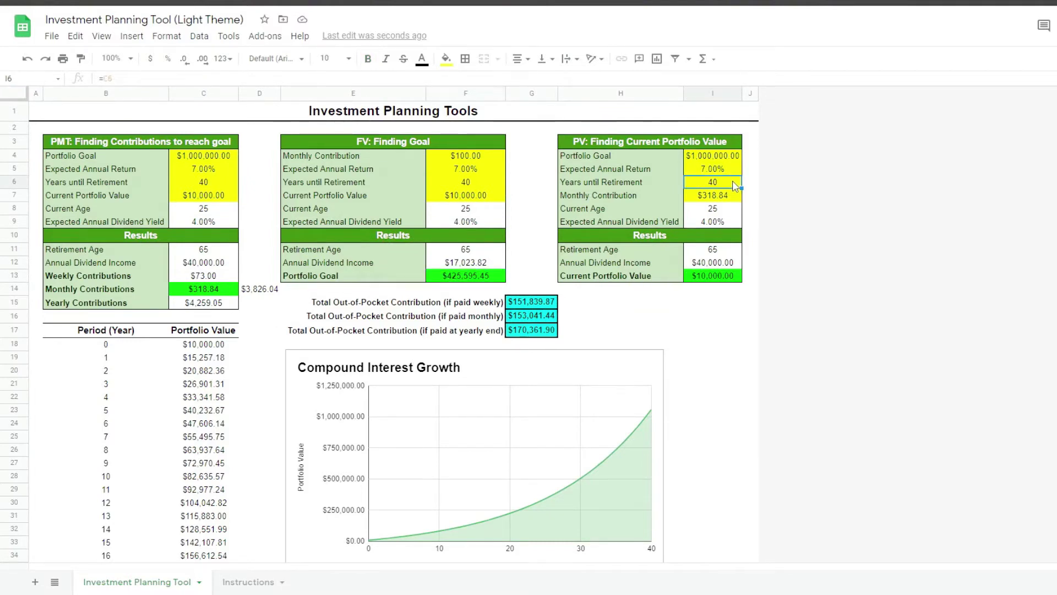
type("20")
key("Return")
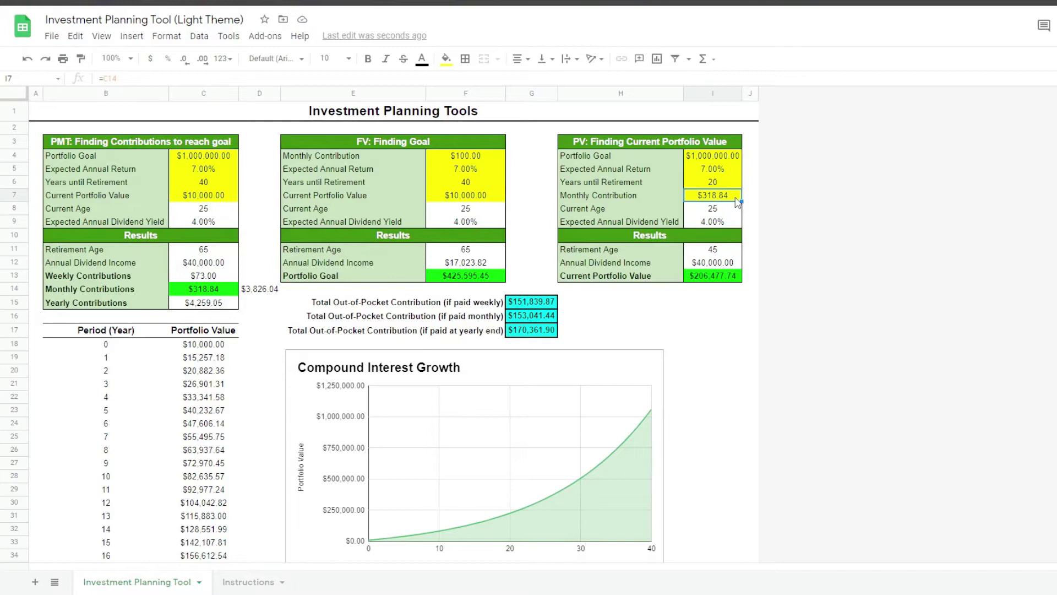
Step: Inspect the PV Portfolio Goal formula in I4 and the yearly table headings B17:C17
left_click(735, 159)
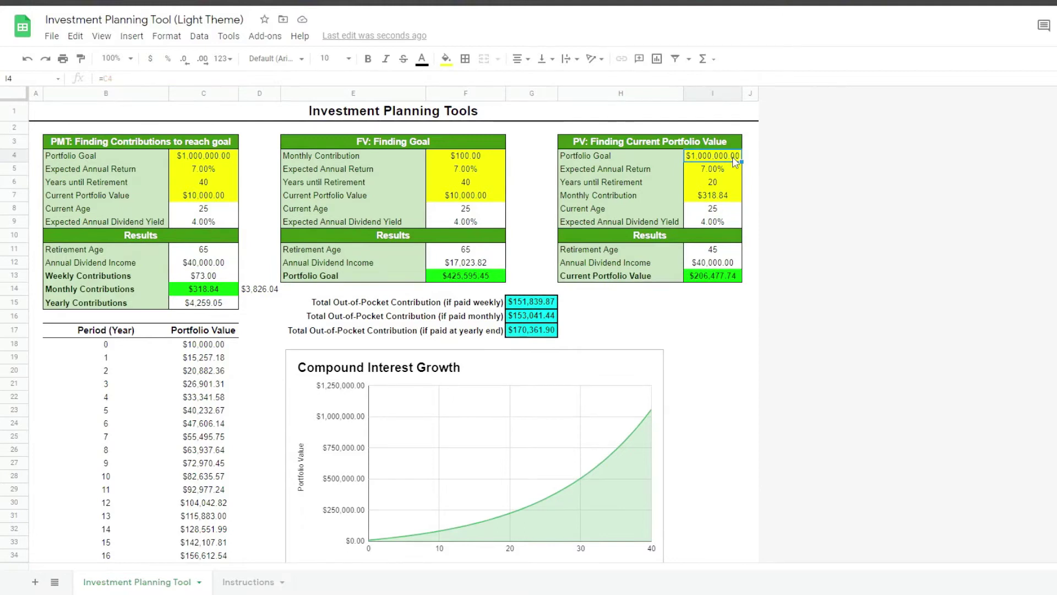
left_click(132, 333)
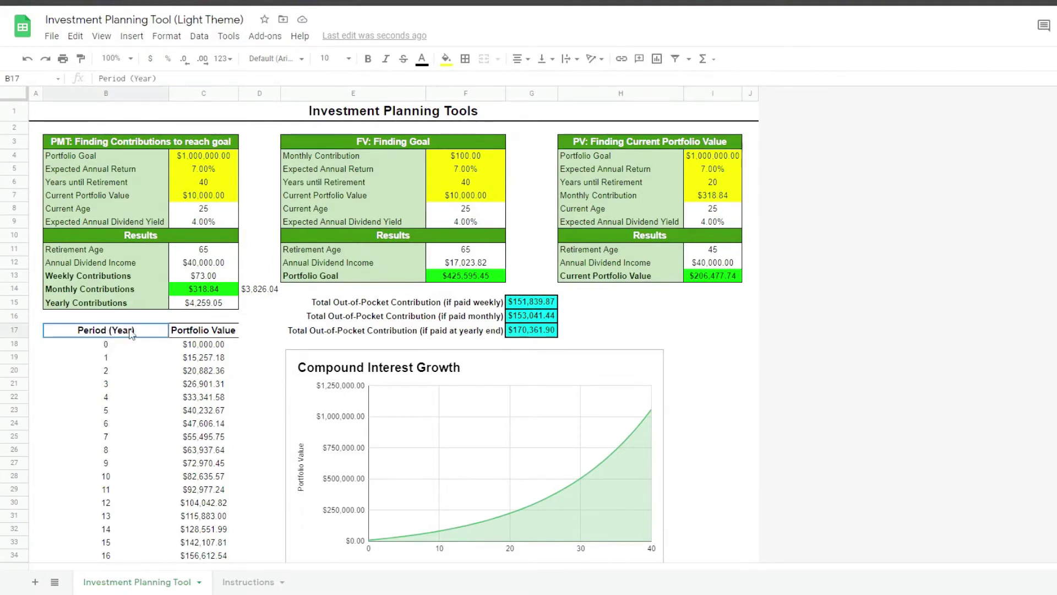
left_click(176, 330, "shift")
scroll(296, 386, "down", 3)
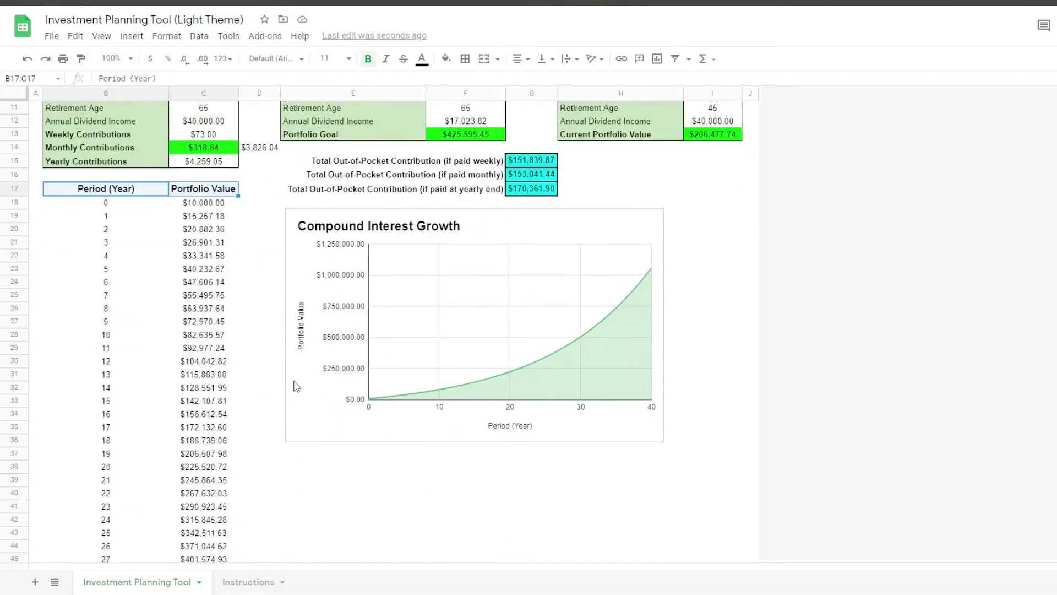
scroll(292, 418, "down", 1)
scroll(325, 486, "up", 5)
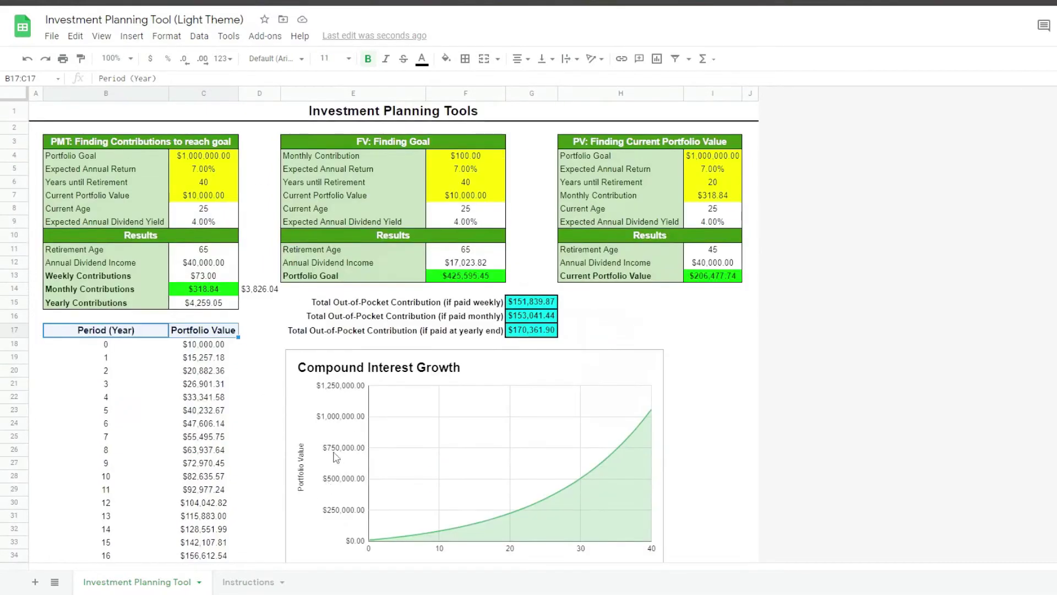
Step: Review the Total Out-of-Pocket Contribution labels and the Compound Interest Growth chart
left_click_drag(425, 308, 428, 335)
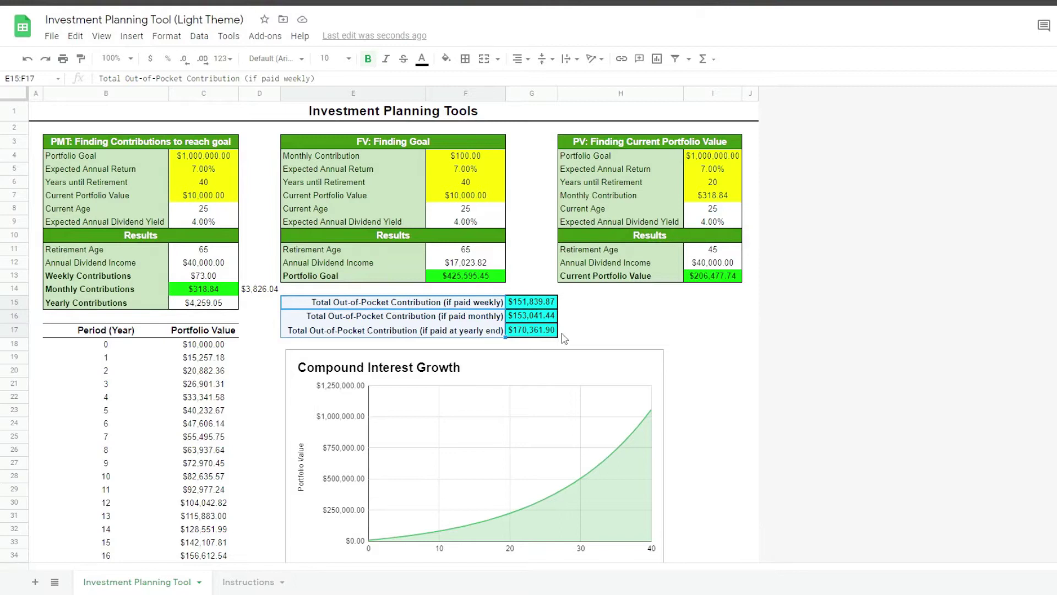
left_click(478, 527)
scroll(478, 528, "down", 1)
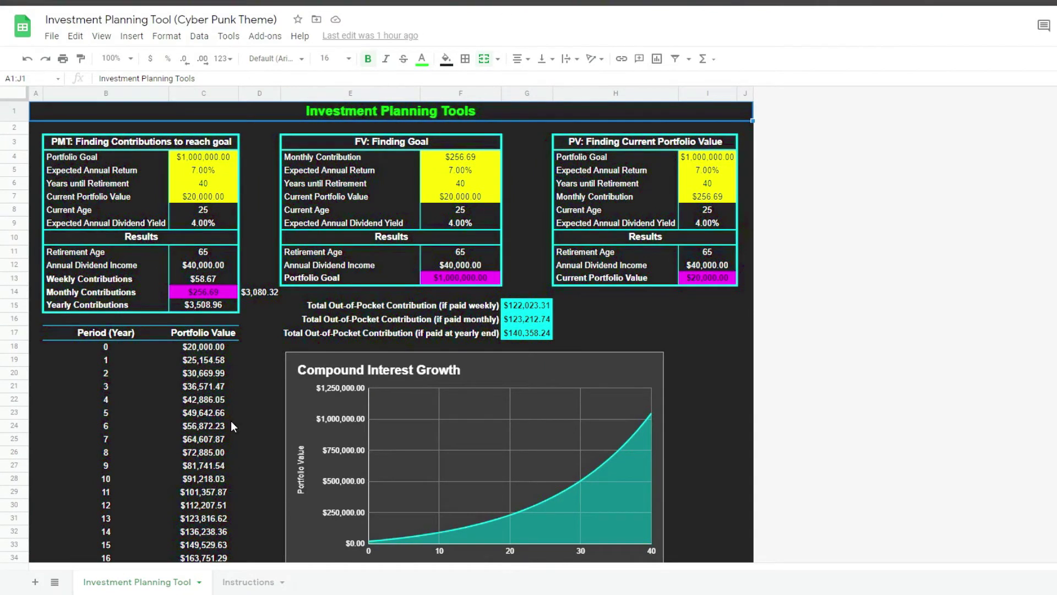
scroll(231, 426, "down", 3)
scroll(230, 422, "down", 8)
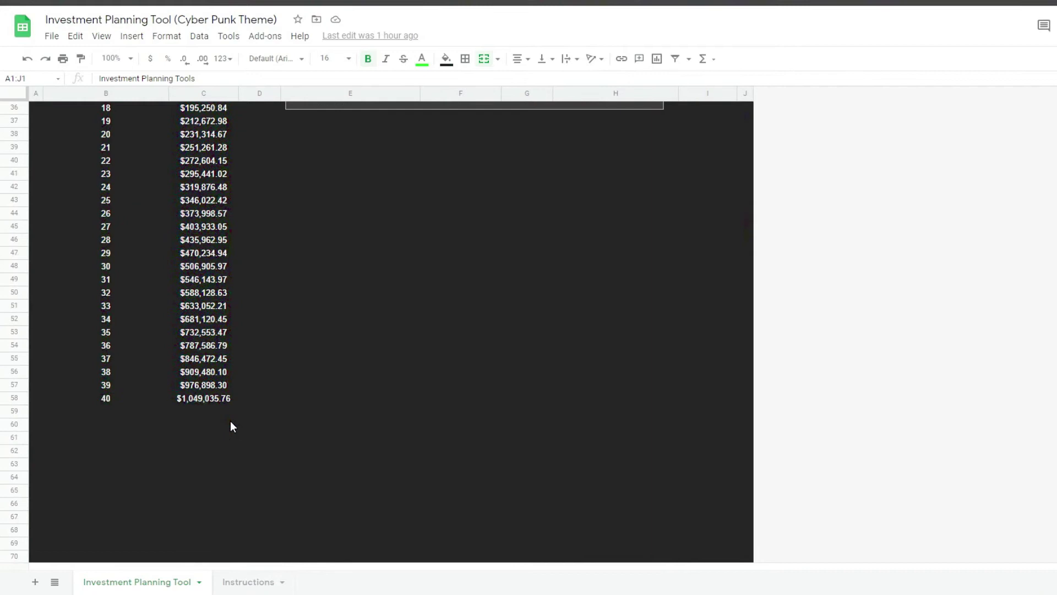
scroll(230, 422, "up", 6)
scroll(231, 426, "up", 3)
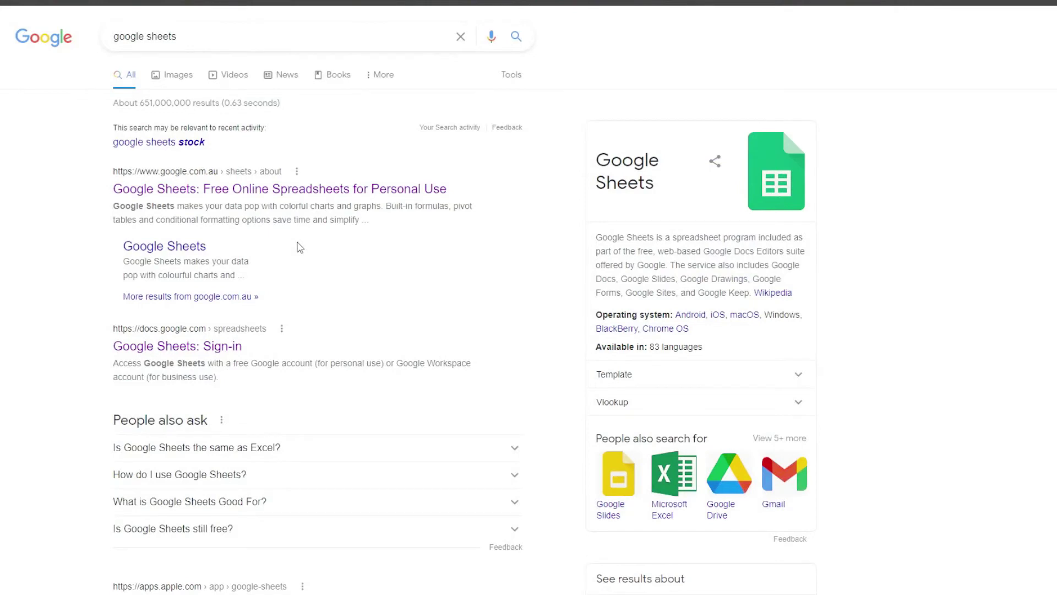
Step: Go from the Google search results to Google Sheets and create a blank spreadsheet
left_click(310, 193)
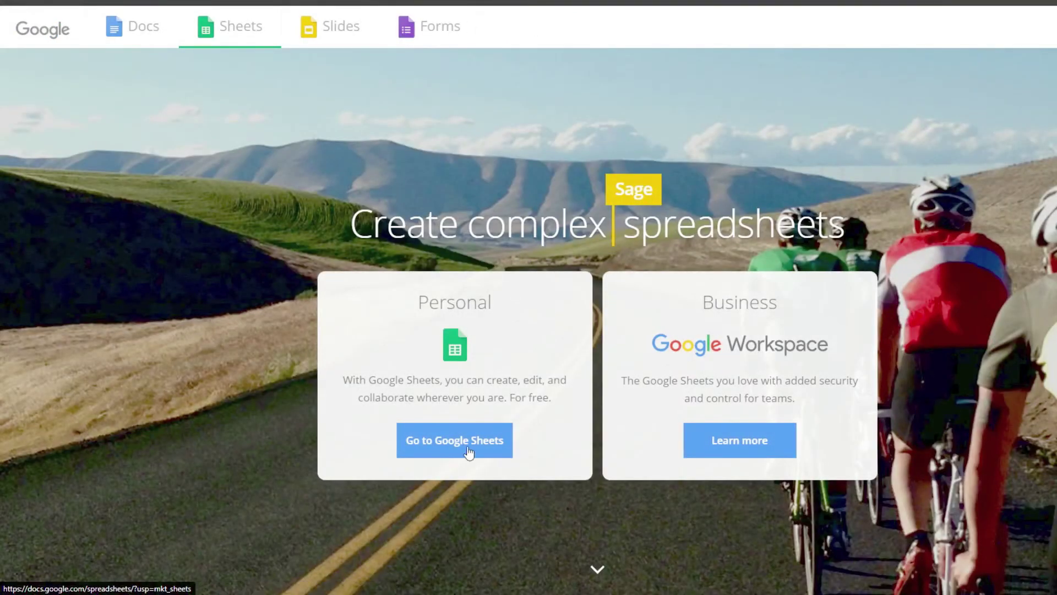
left_click(468, 447)
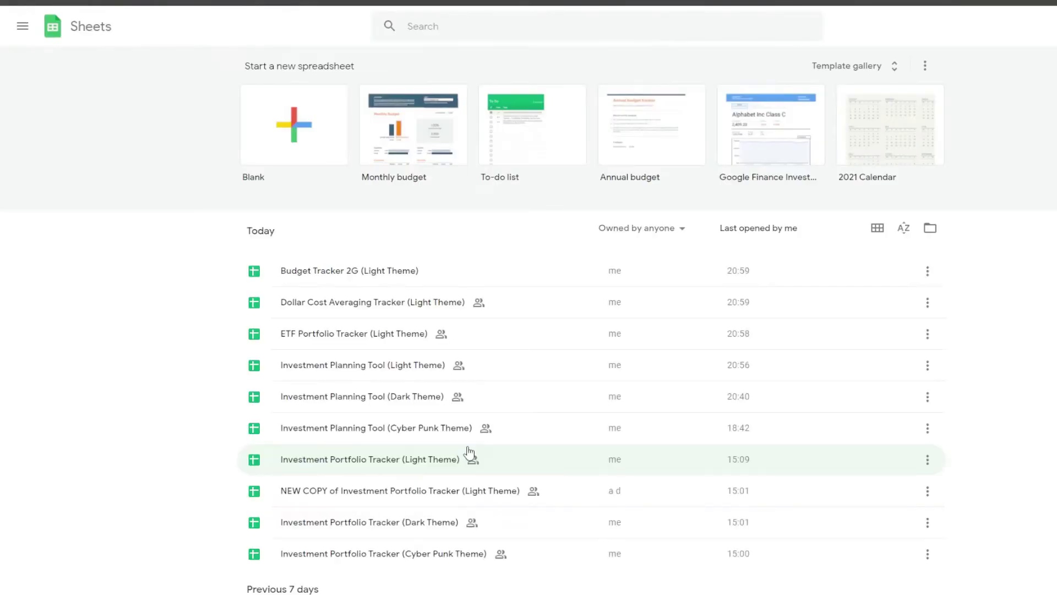
left_click(308, 152)
left_click(83, 21)
Step: Title the spreadsheet 'Planet Finance Investment Planning Tool' and put 'Investment Planning Tool' in A1
type("Planet Finance Investment Planning Tool")
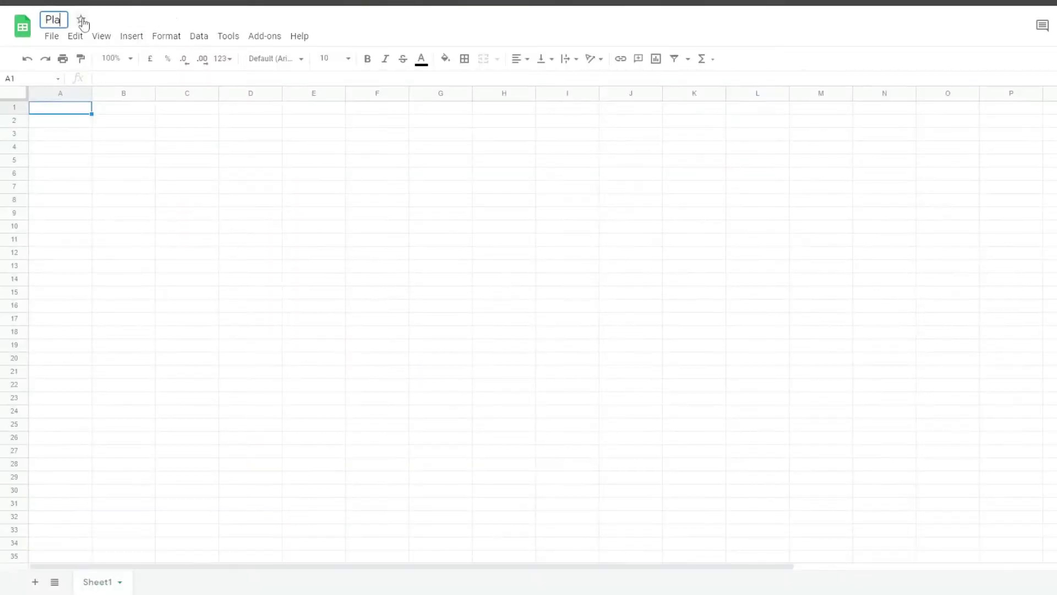
key("Return")
left_click(66, 108)
type("Investment Planning Tool")
left_click(61, 137)
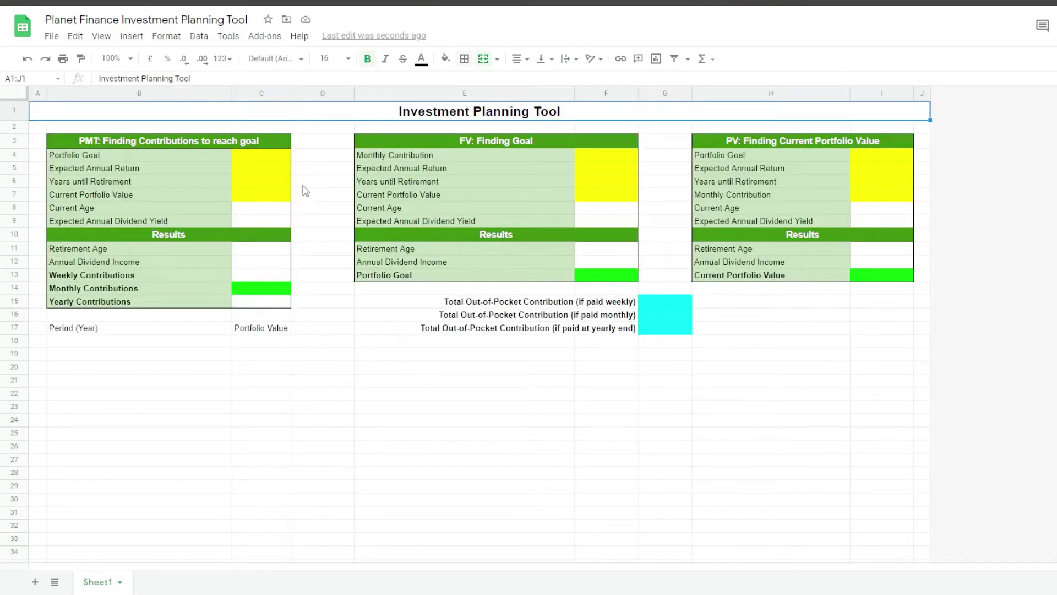
Step: Enter PMT inputs: 1000000 goal, 7% return, 30 years, 50000 portfolio and age 35
left_click(263, 156)
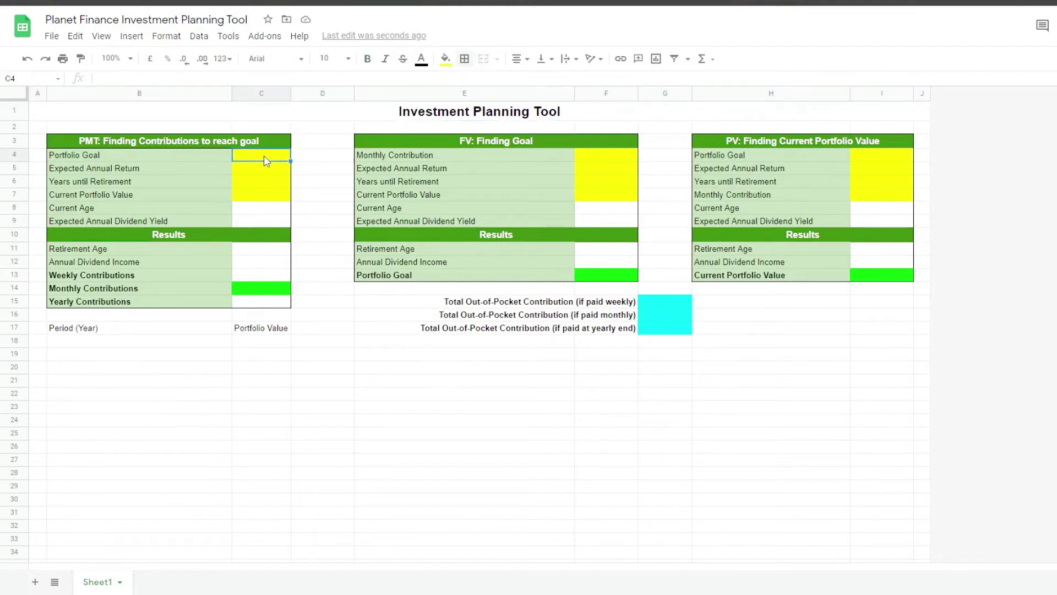
type("1000000")
key("Return")
type("7%")
key("Return")
type("30")
key("Return")
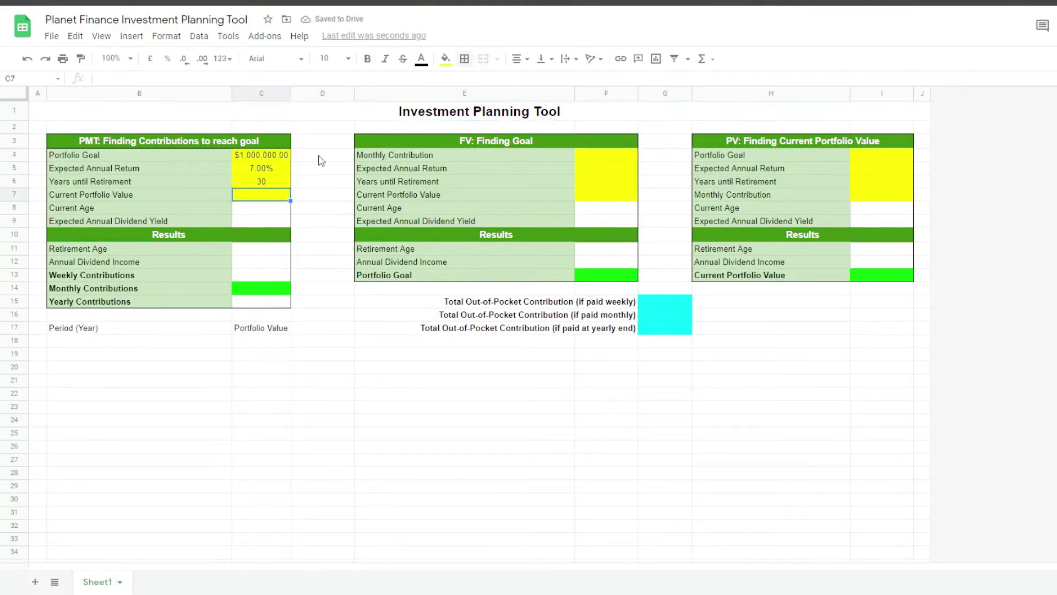
type("50000")
key("Return")
type("35")
key("Return")
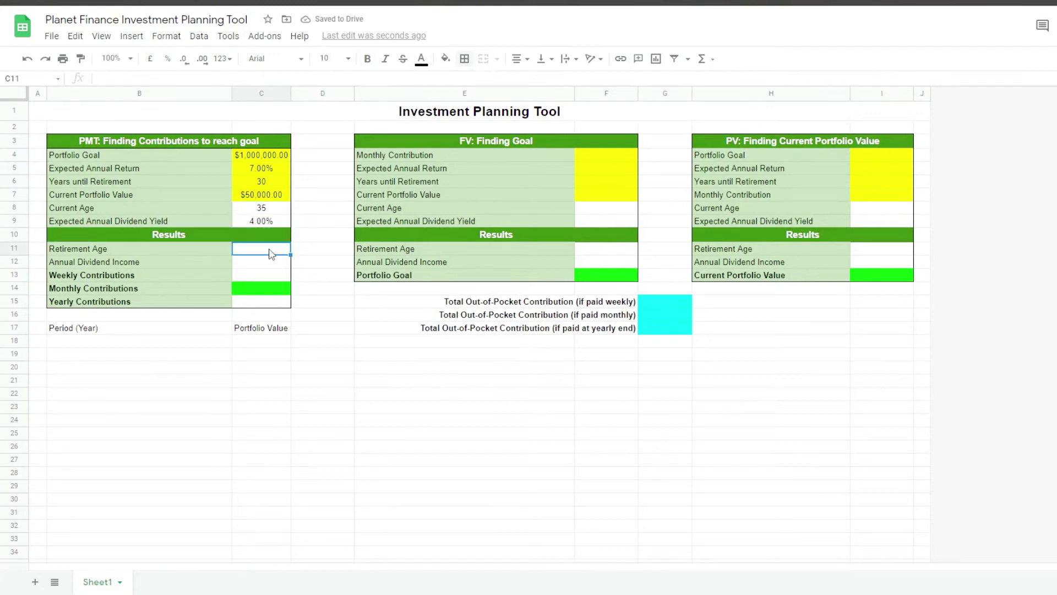
Step: Enter =C8+C6 in C11 for Retirement Age and reject the auto-fill suggestion
type("=")
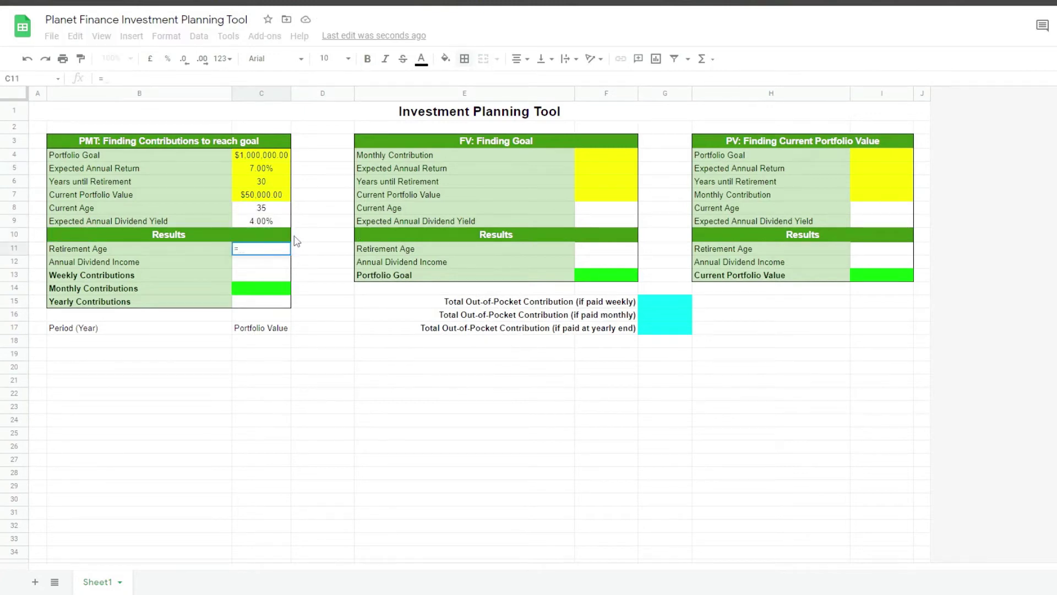
left_click(265, 210)
type("+")
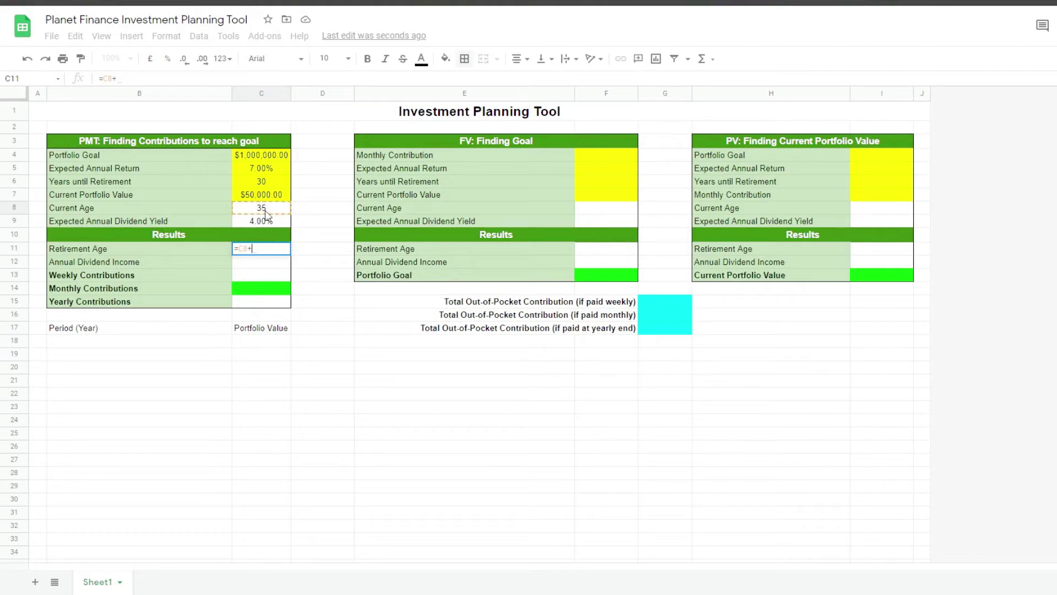
left_click(278, 187)
key("Return")
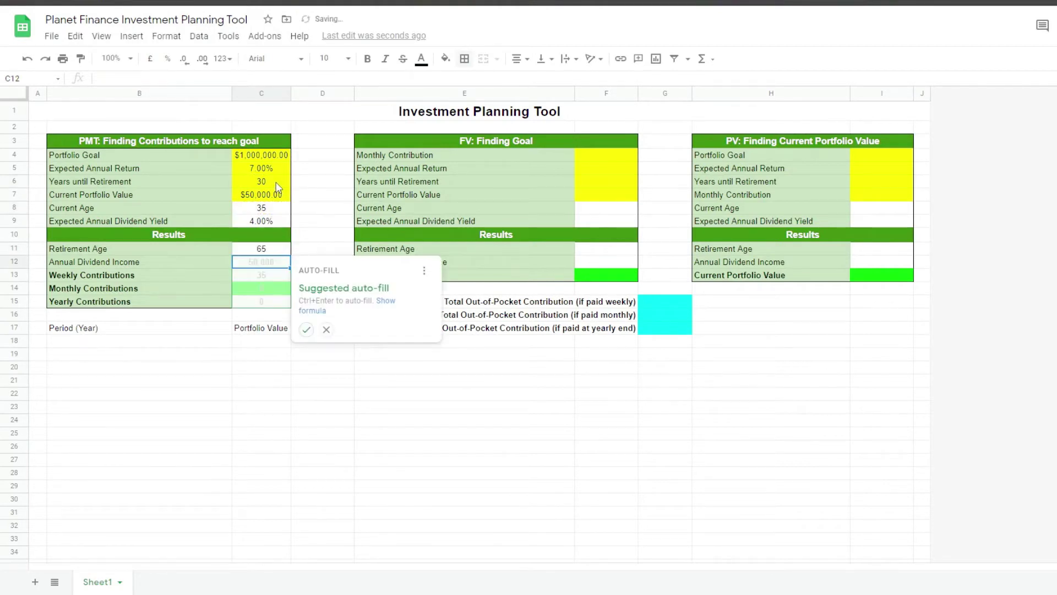
left_click(326, 329)
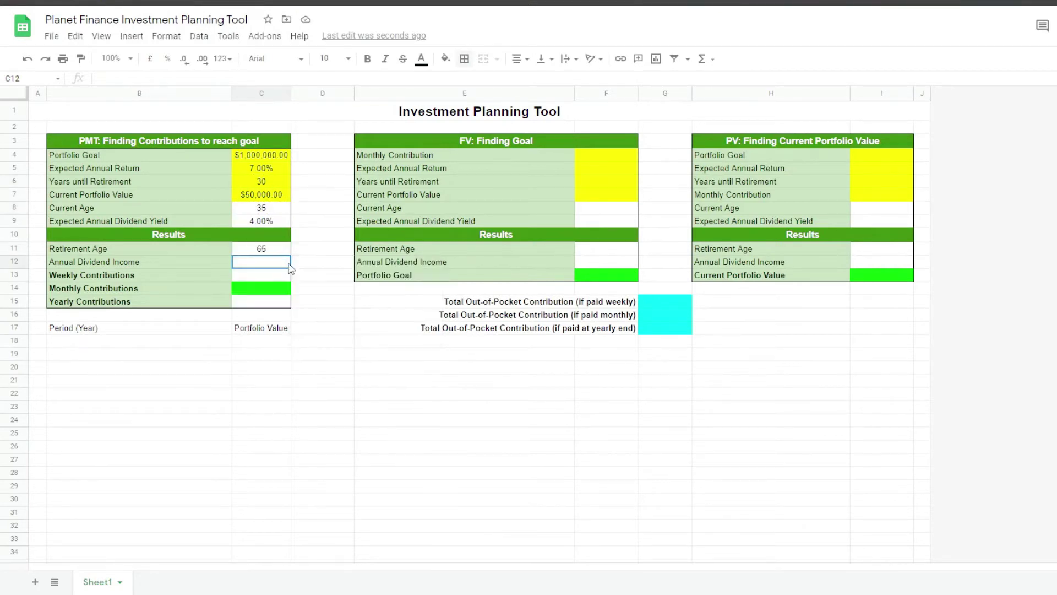
Step: Enter =C9*C4 in C12 to compute Annual Dividend Income
type("=")
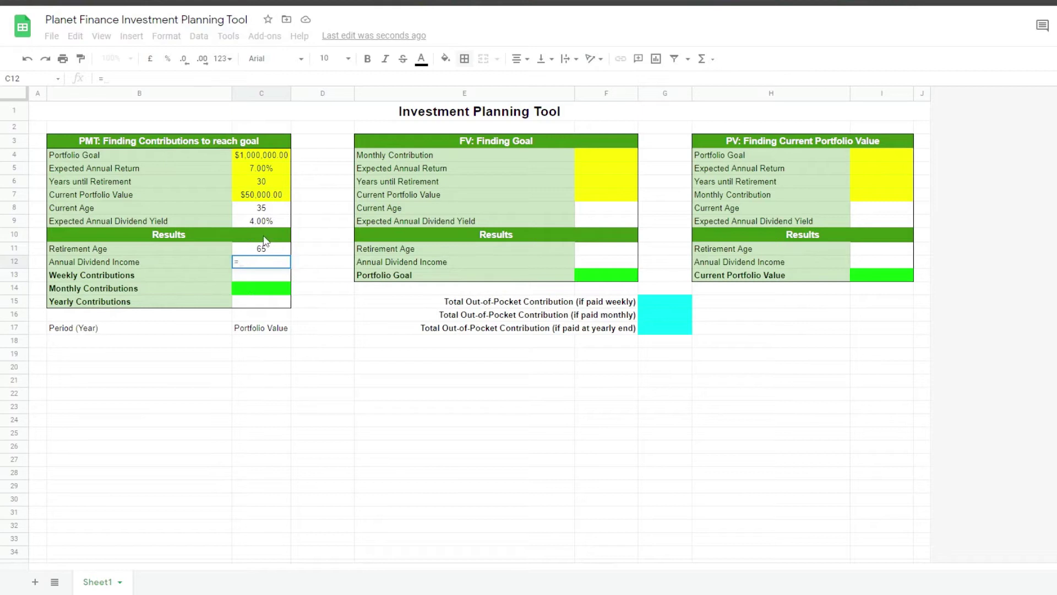
left_click(273, 220)
type("*")
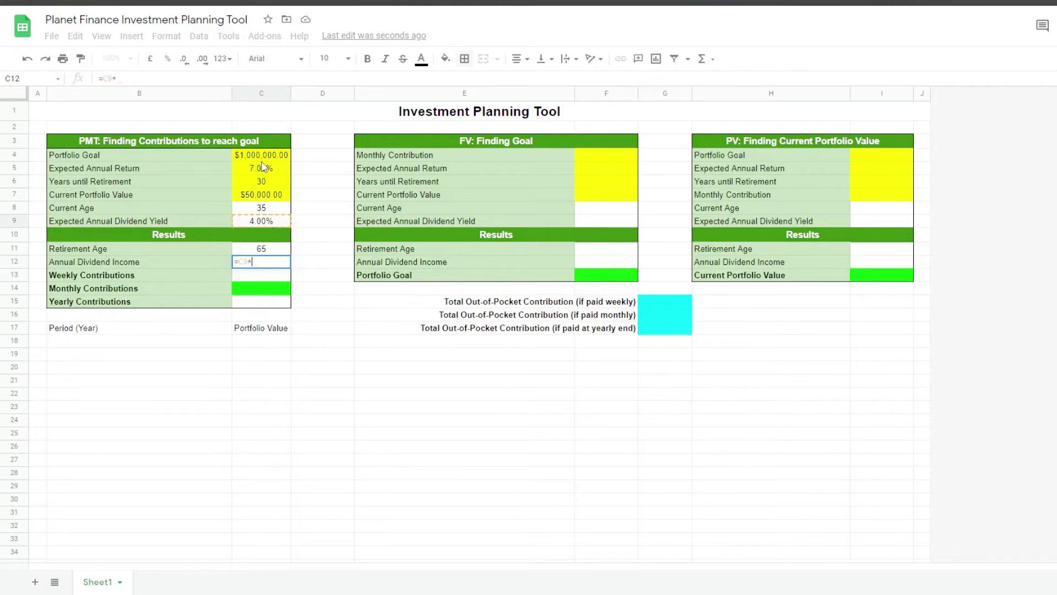
left_click(272, 158)
key("Return")
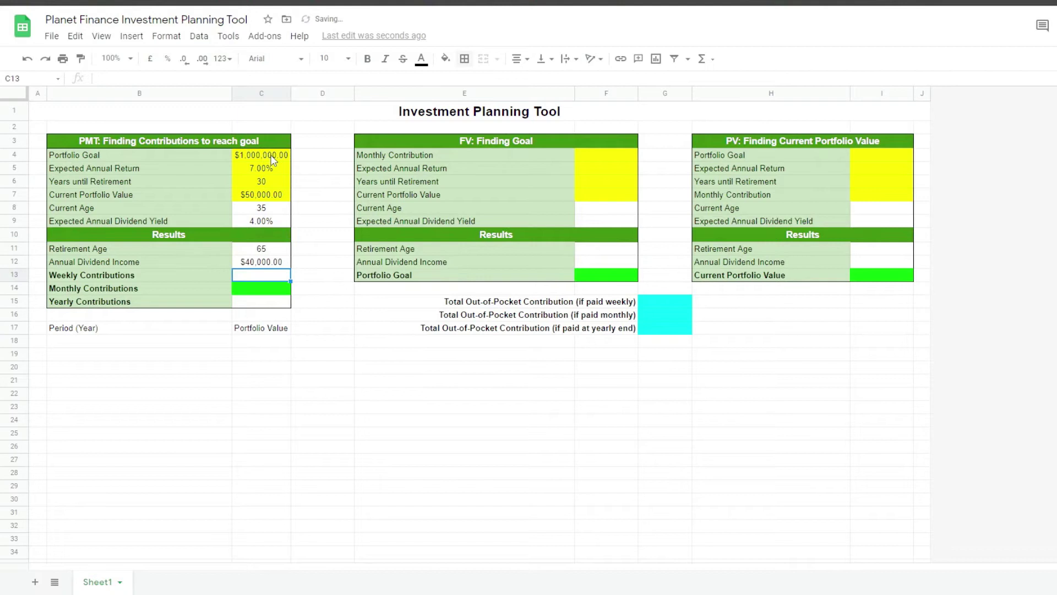
Step: Enter a monthly PMT formula in C14 using return/12, years*12, current portfolio and goal
left_click(269, 286)
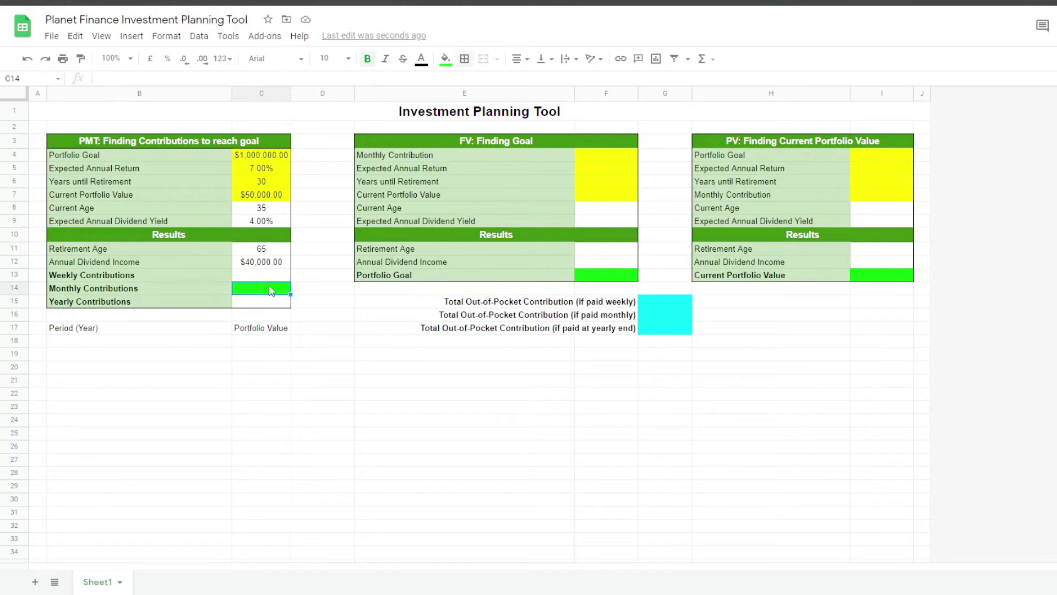
type("=")
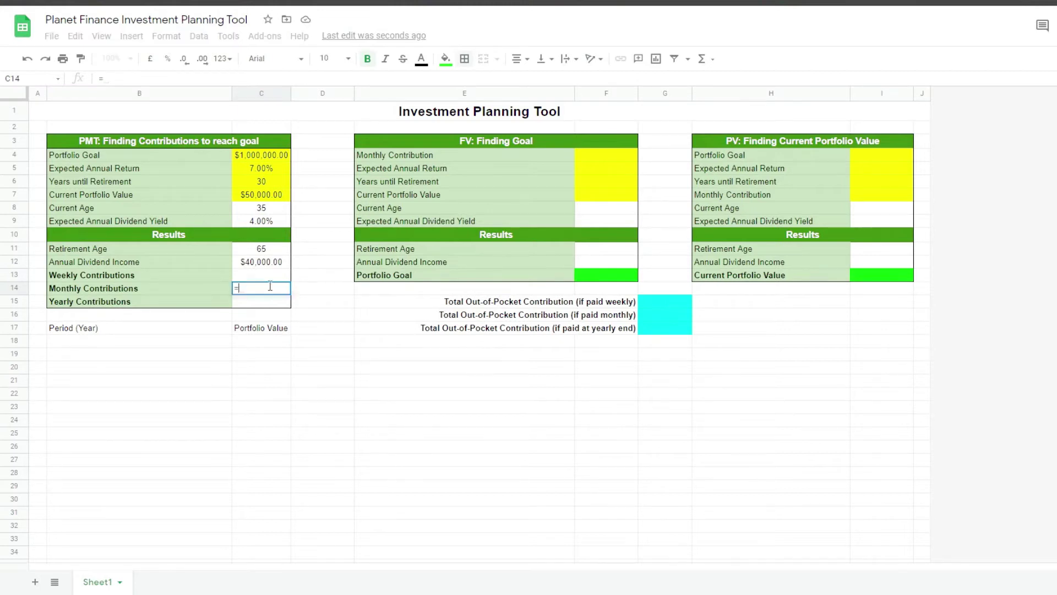
type("PMT(")
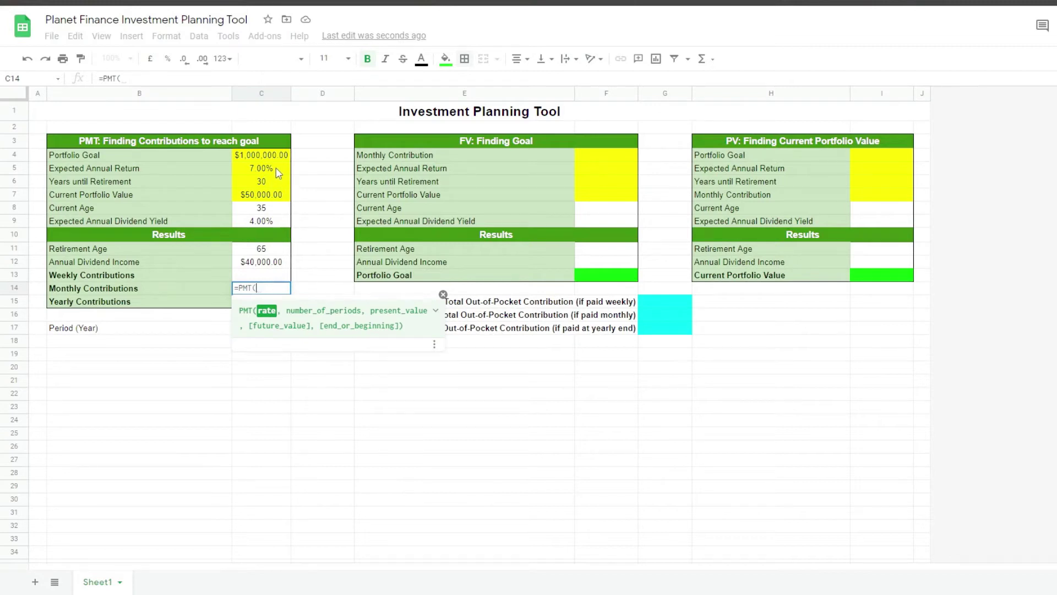
left_click(270, 173)
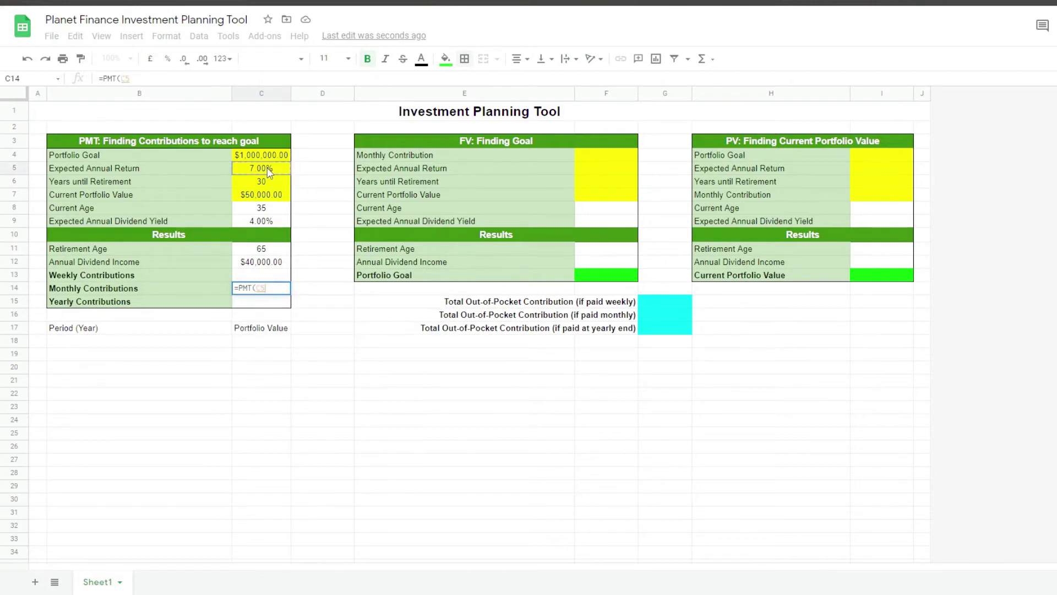
type("/12")
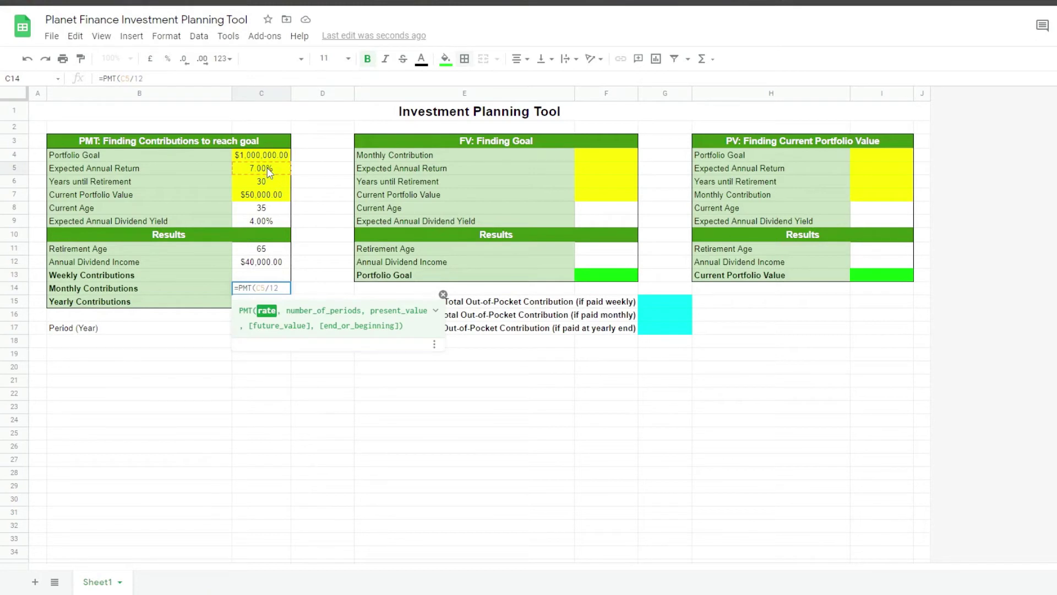
type(",")
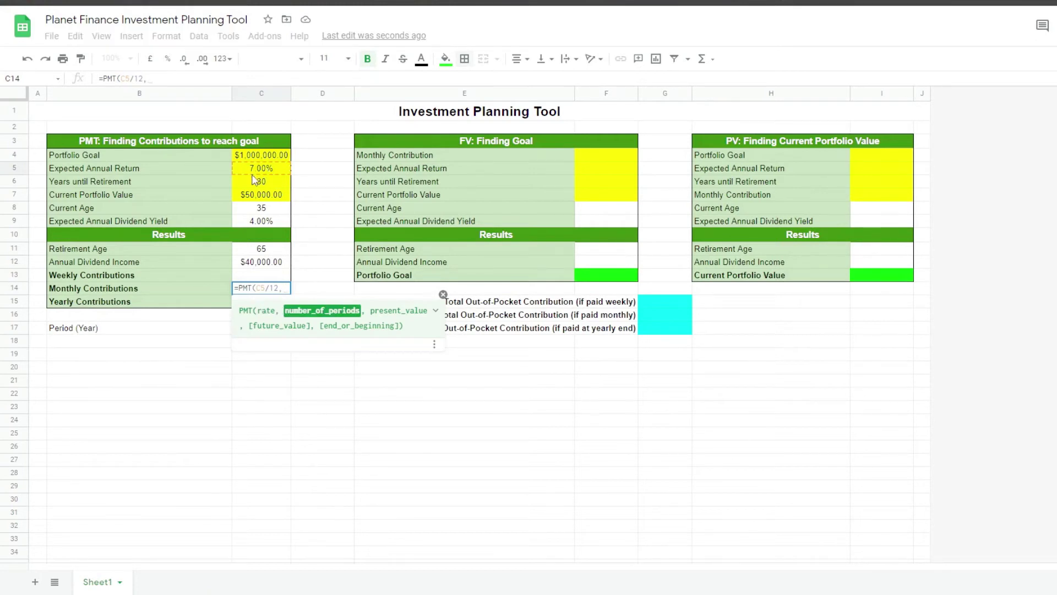
left_click(264, 180)
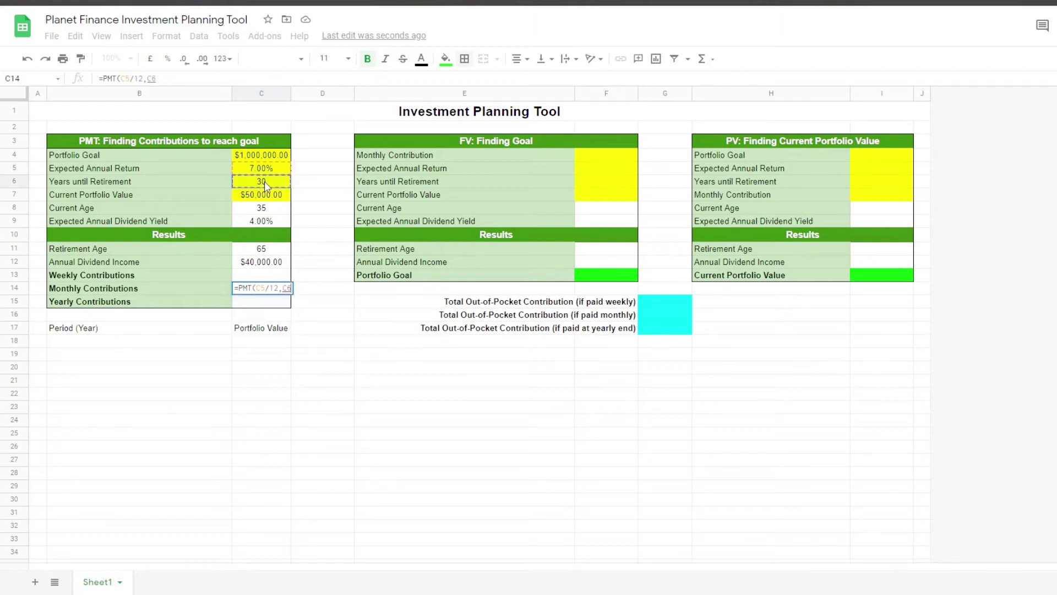
type("*")
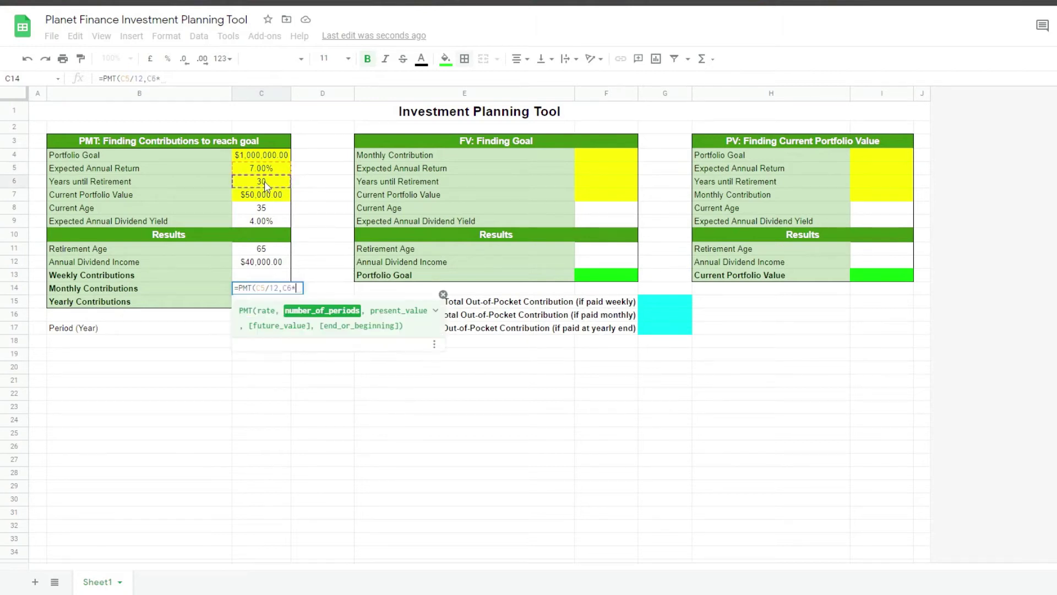
type("12,")
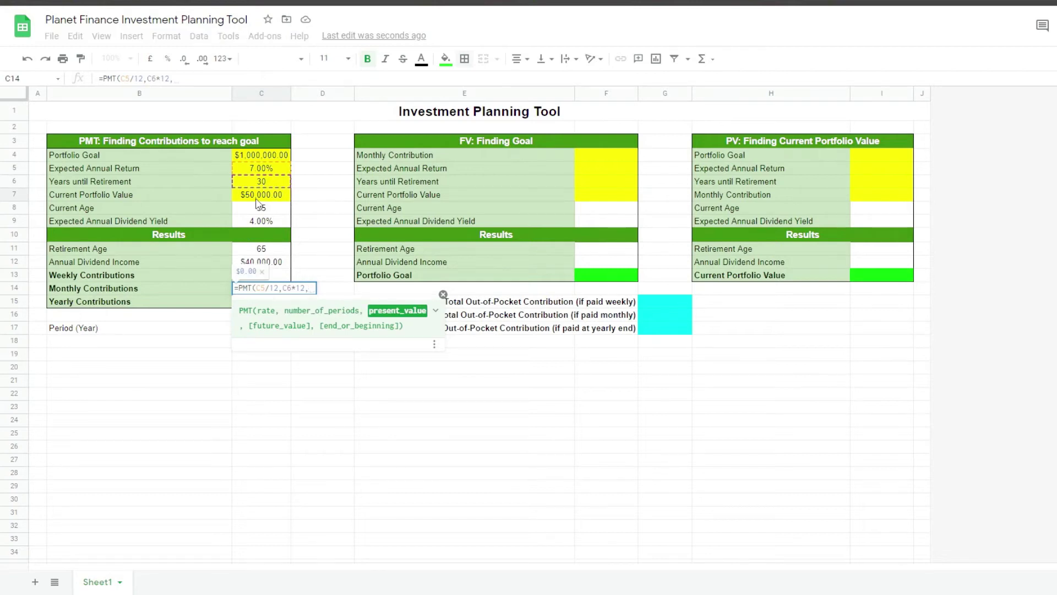
type("-")
left_click(257, 198)
type(",")
left_click(271, 157)
key("Return")
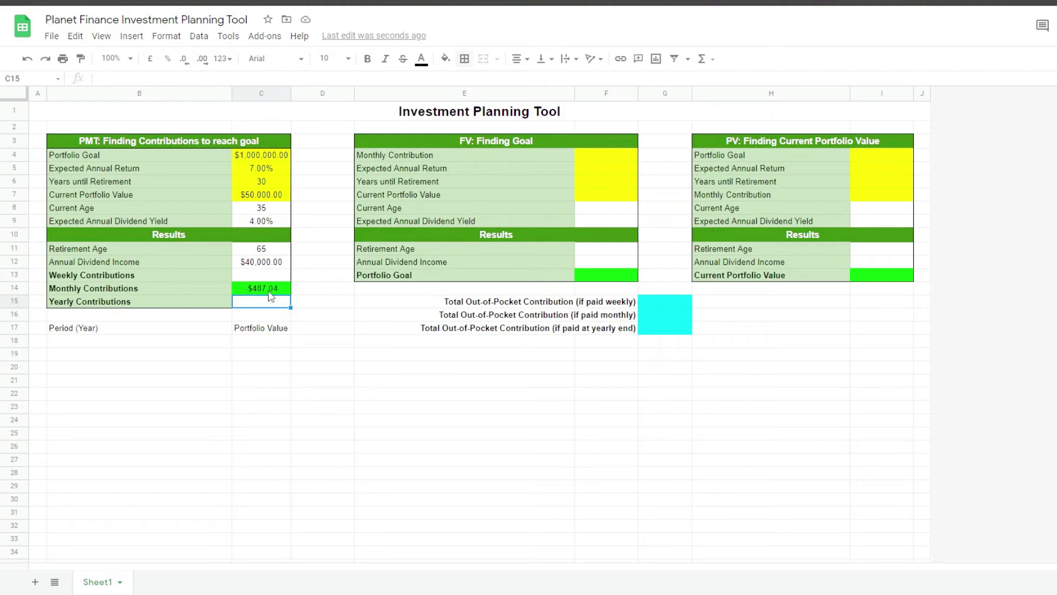
Step: Negate the C14 PMT formula so the monthly contribution shows as positive
left_click(242, 288)
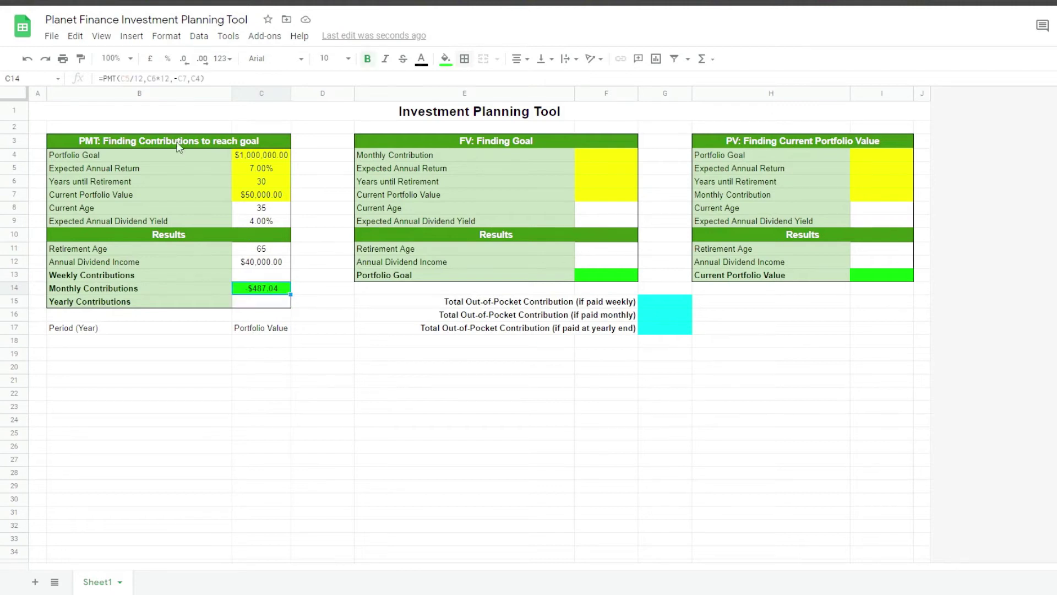
double_click(243, 288)
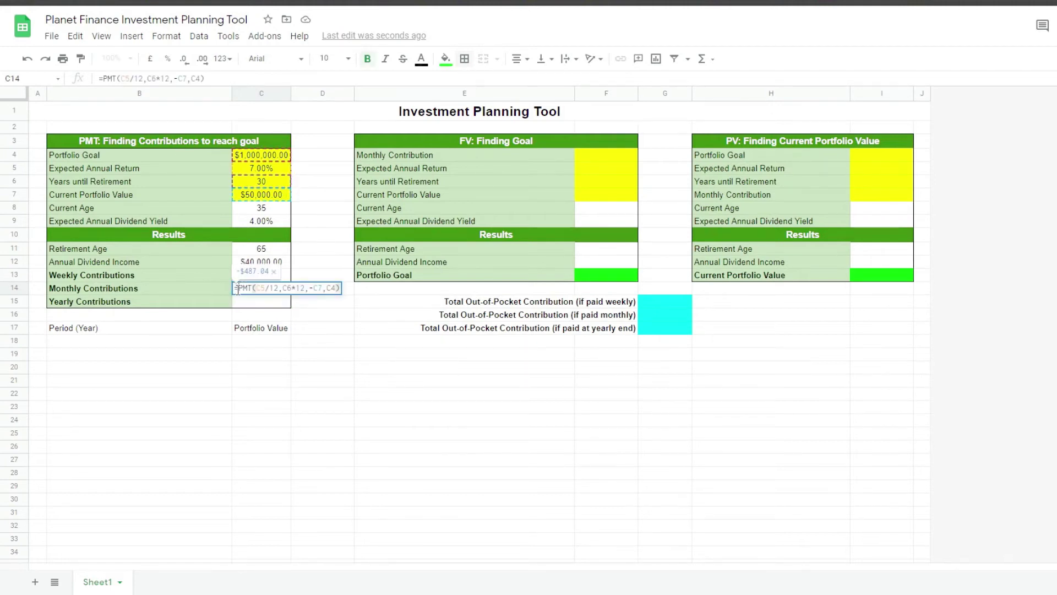
type("-")
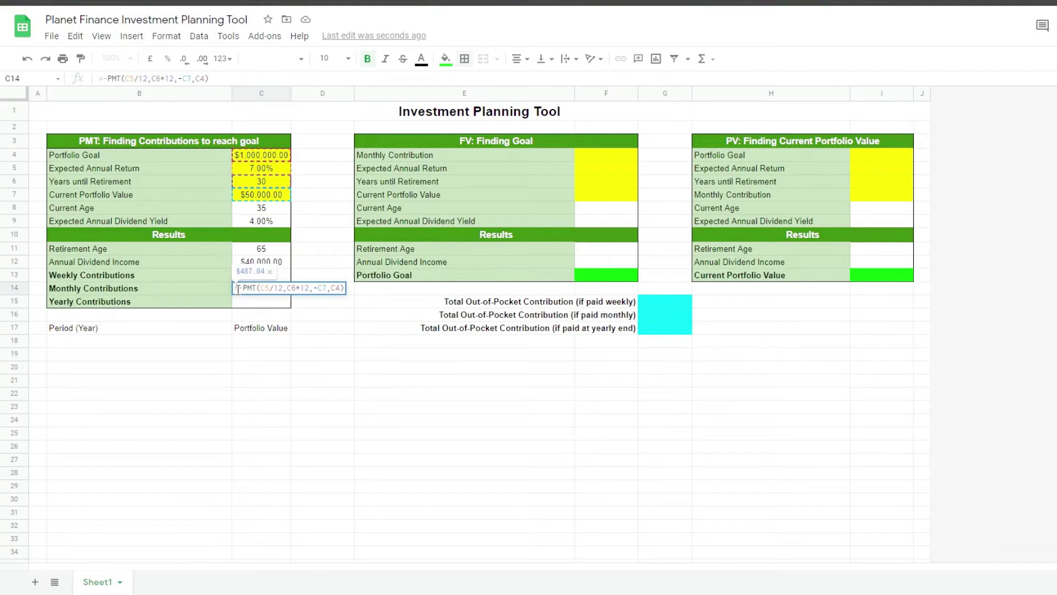
key("Return")
left_click(271, 292)
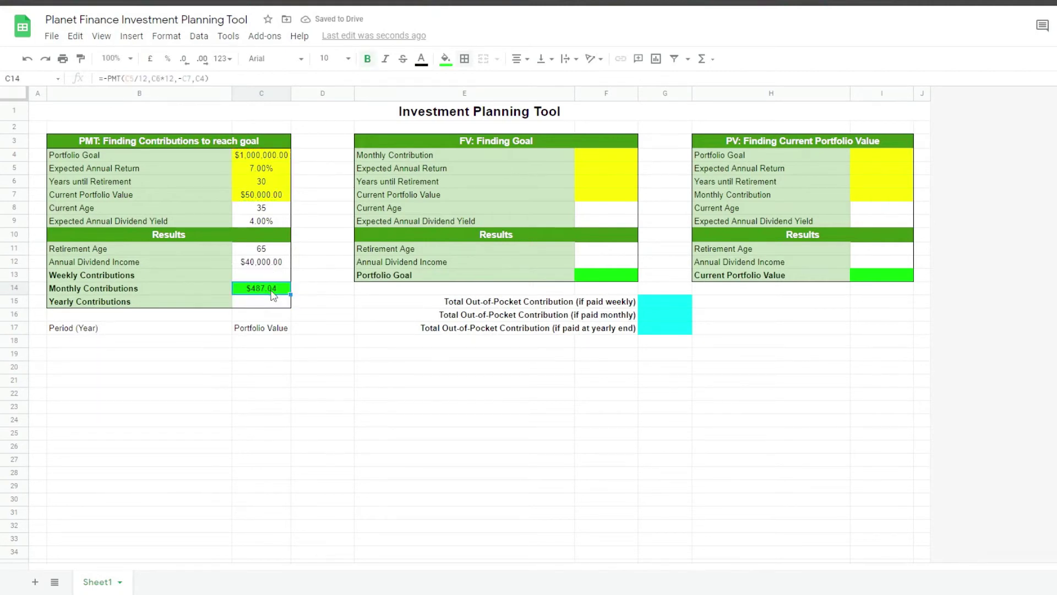
Step: Start the weekly PMT formula in C13 with the expected return divided by 52
left_click(268, 281)
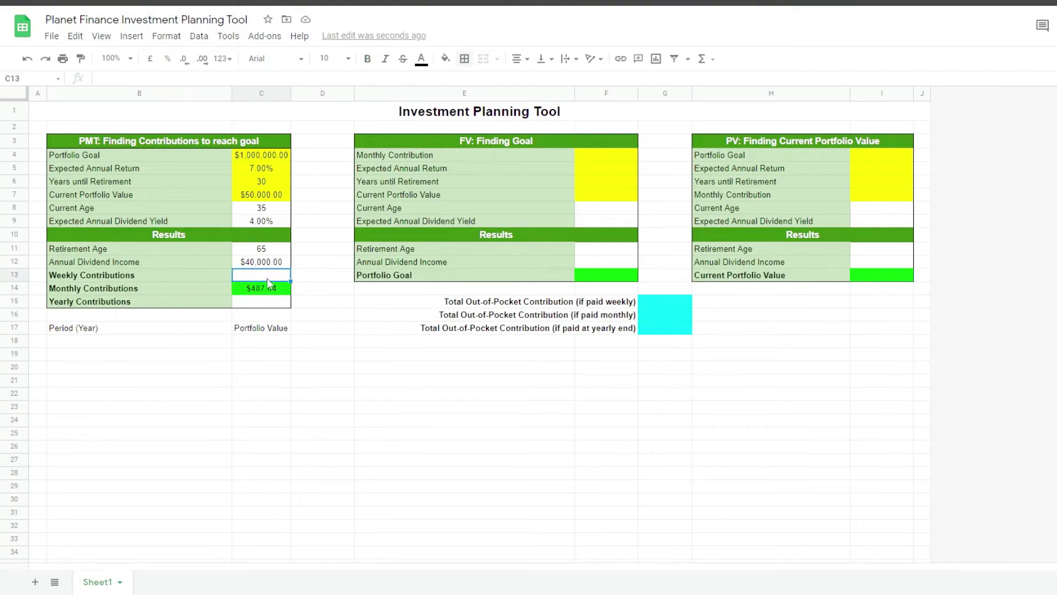
type("=")
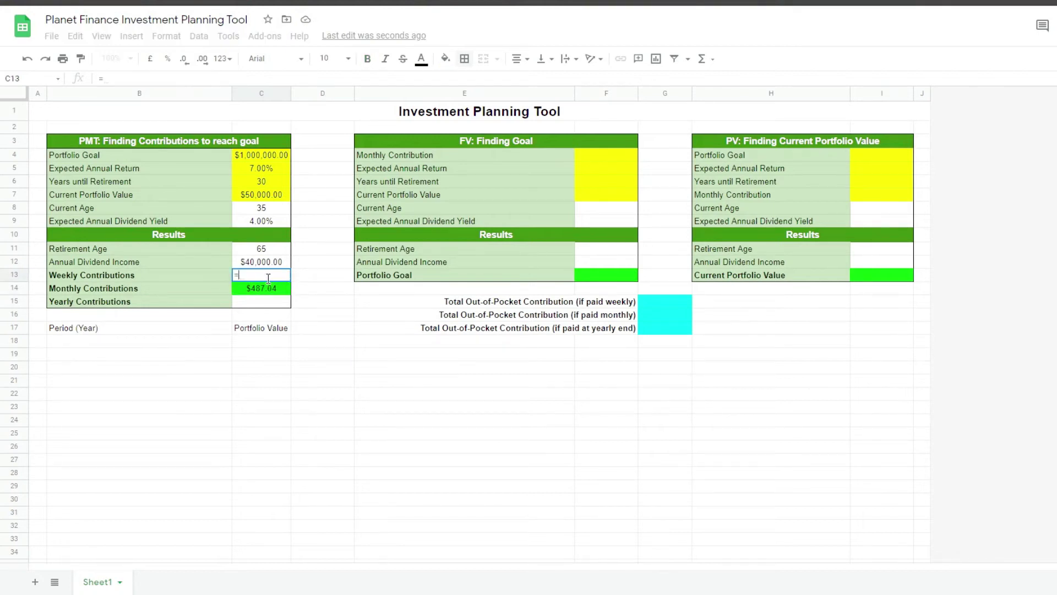
type("PMT(")
left_click(261, 168)
type("/52,")
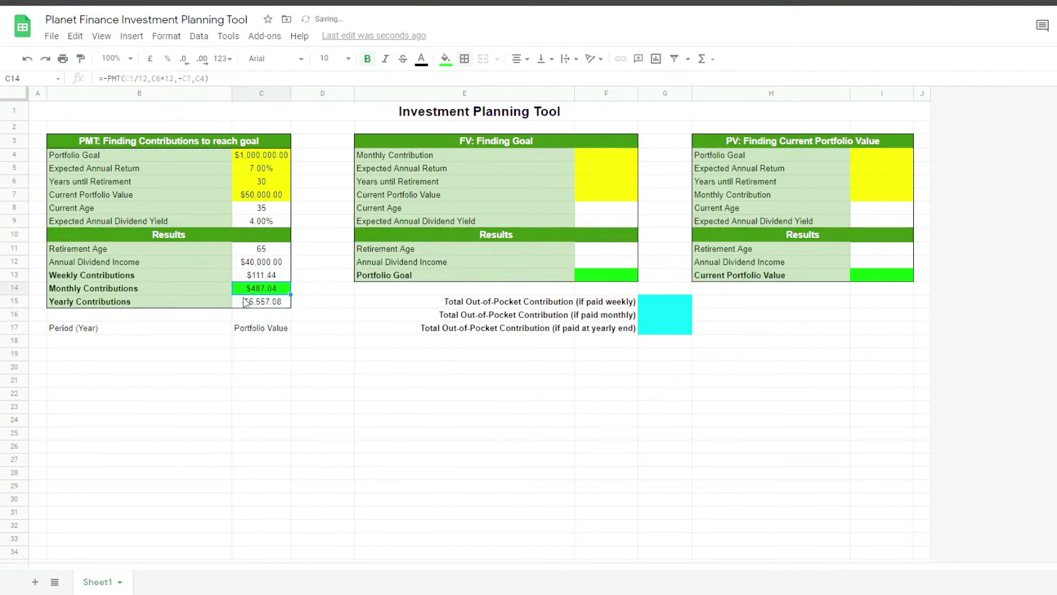
left_click(606, 155)
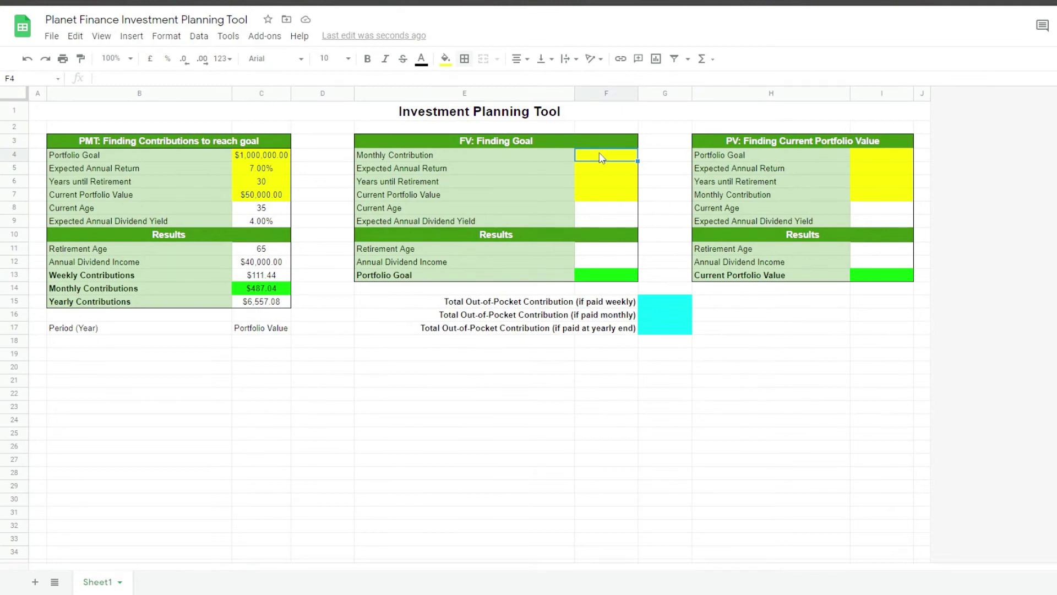
Step: Link F4:F9 to the PMT inputs and enter FV results, including =FV(F5/12,F6*12,-F4,-F7) in F13
type("=")
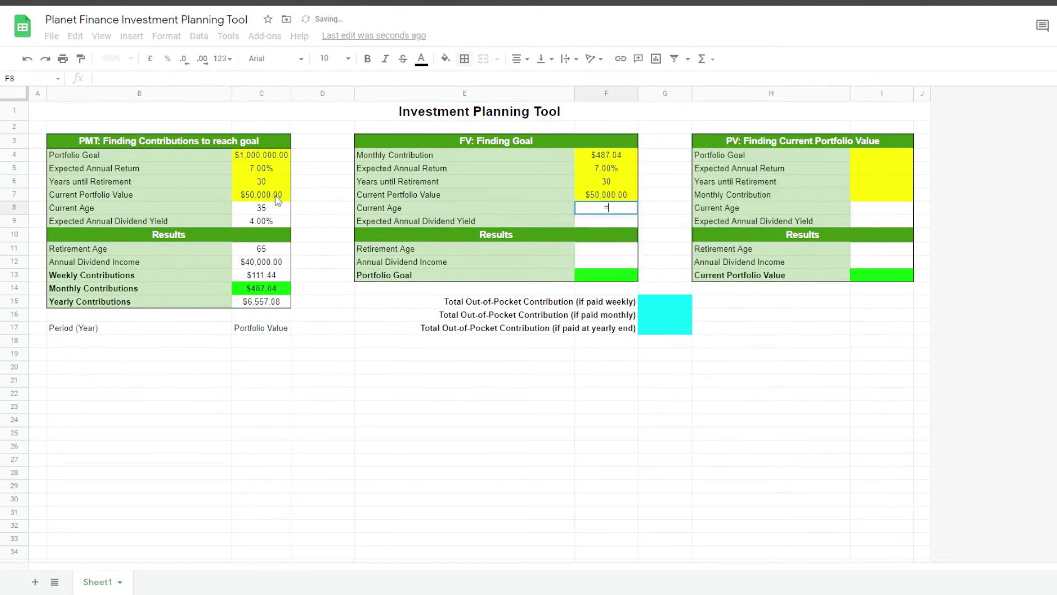
type("C14 =C5 =C6 =C7 =C8 =C9")
left_click(605, 253)
type("=F8+F6 =F13*F9 ")
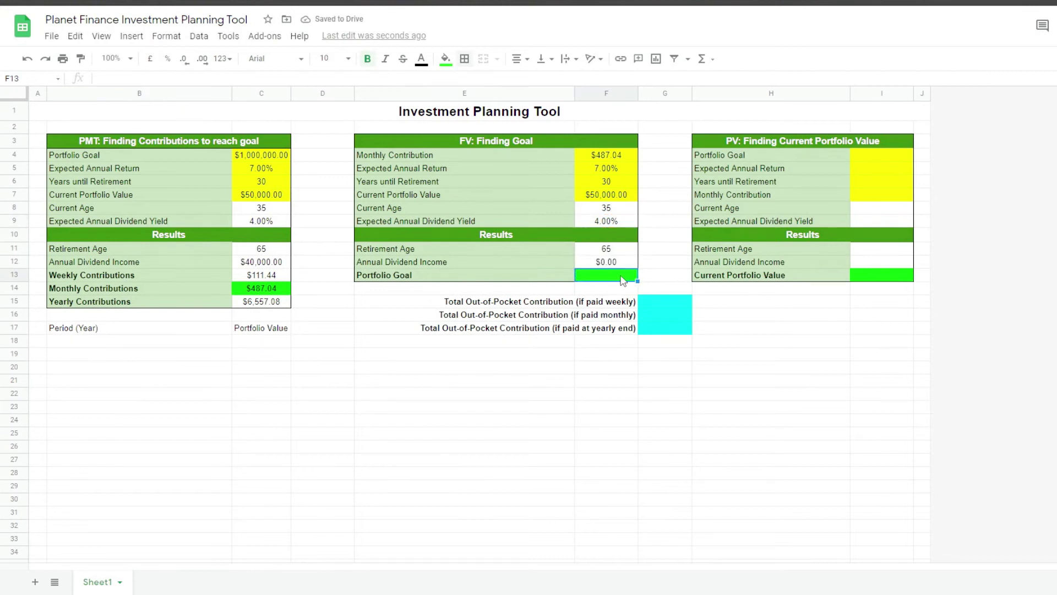
type("=FV(F5/12,")
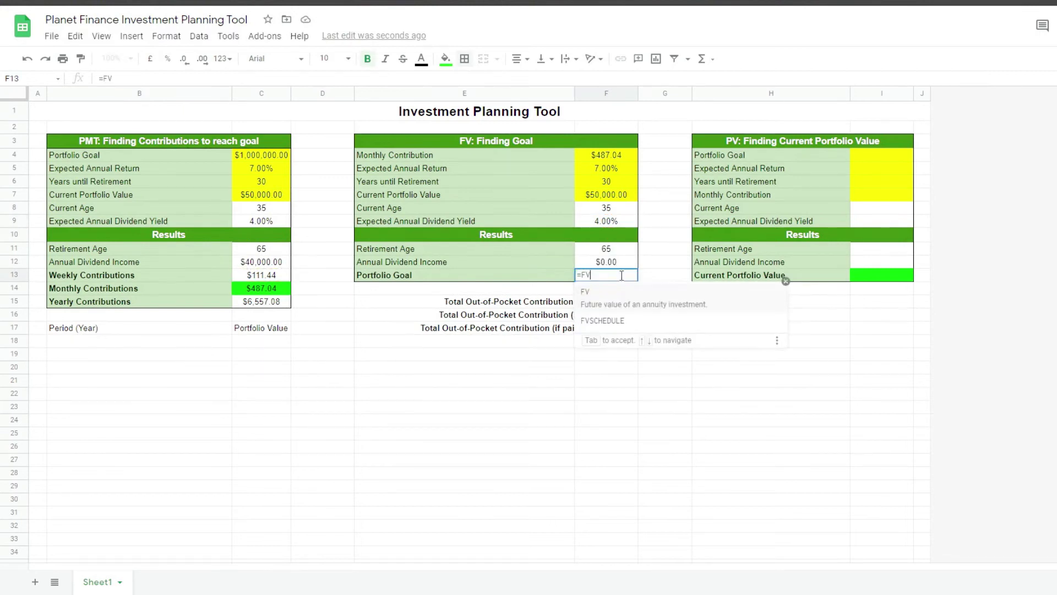
left_click(618, 183)
type("*12,-F4,-F7)")
key("Return")
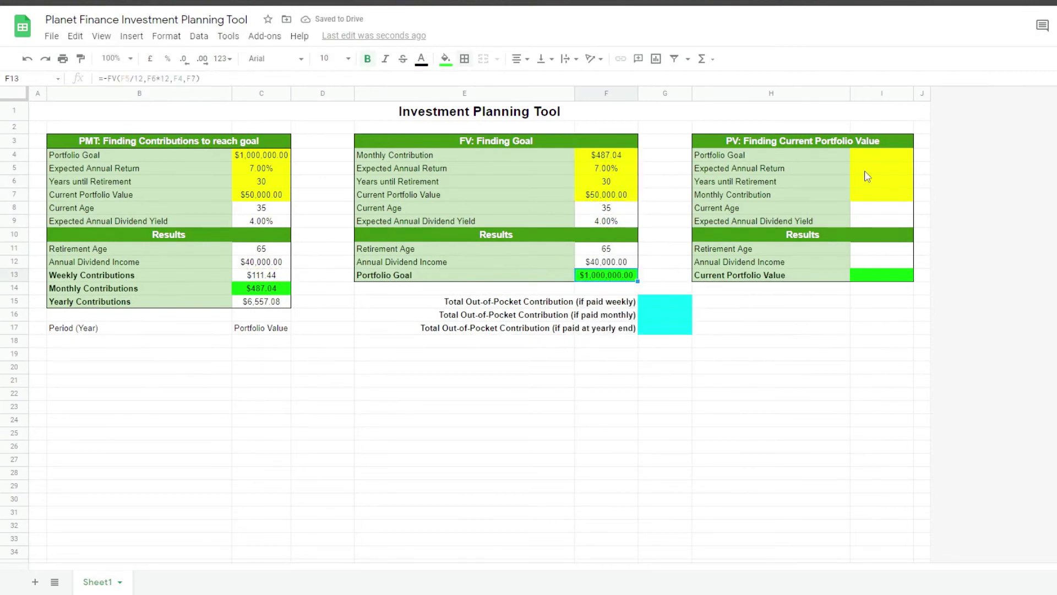
Step: Link the PV inputs I4:I9 and add =I8+I6 and =I4*I9 result formulas
left_click(882, 154)
type("=")
left_click(285, 158)
key("Return")
type("=C5 =C6 =F4 =C8 =C9")
key("Down")
type("=I8+I6 ")
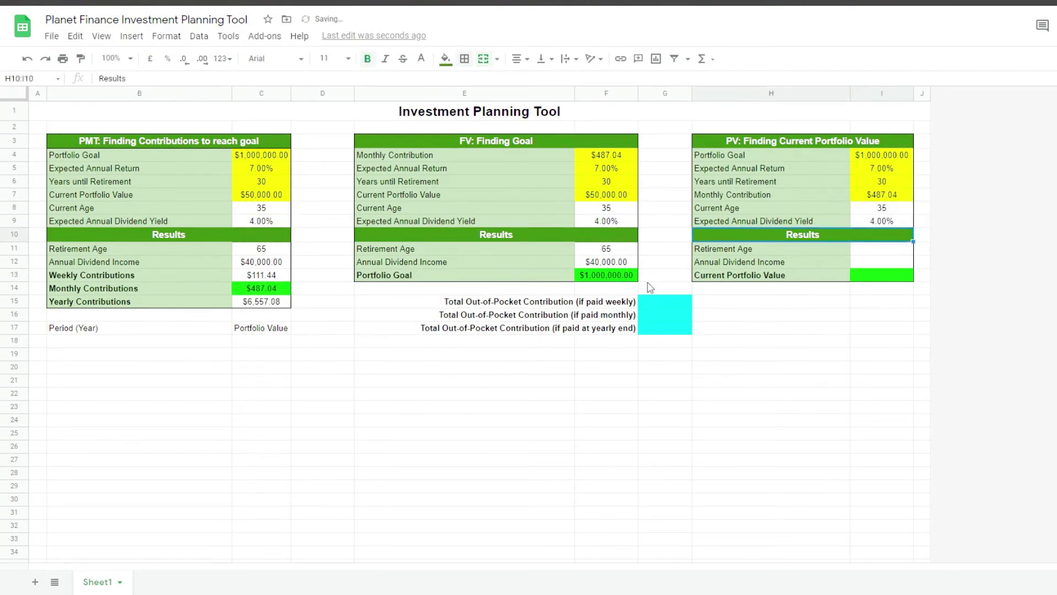
type("=I4*I9")
key("Return")
Step: Enter the negated PV formula in I13 for the current portfolio value
type("=P")
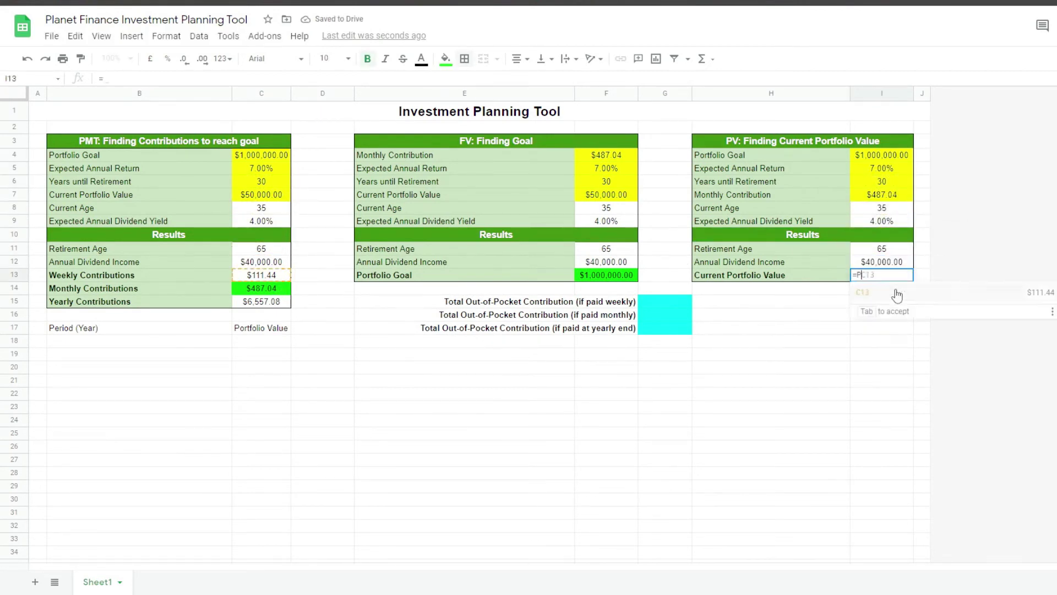
type("V(I5/12,I6*")
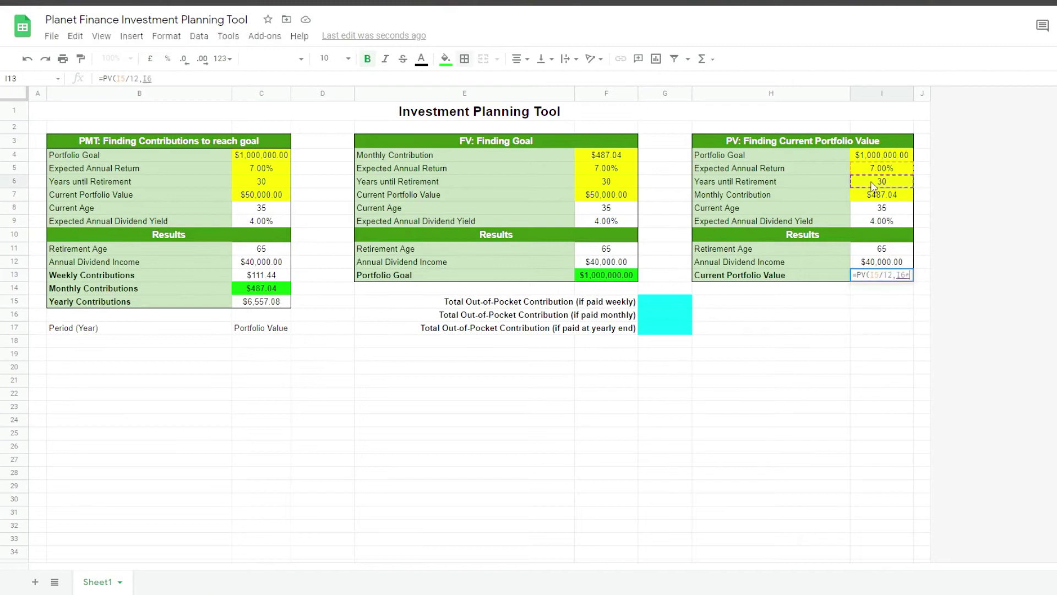
type("12,-I7,")
key("Return")
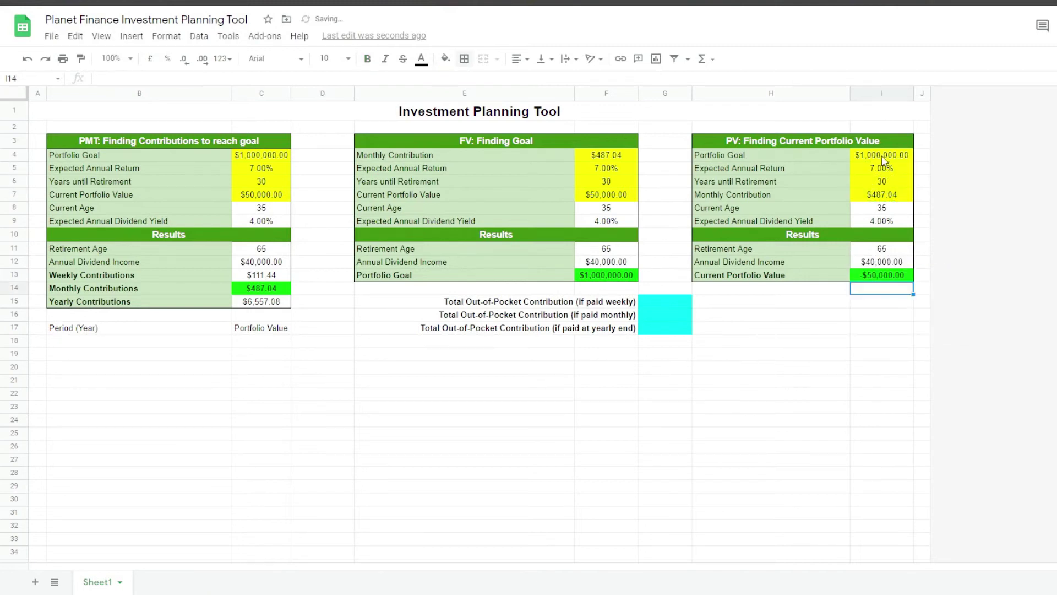
left_click(891, 281)
double_click(891, 275)
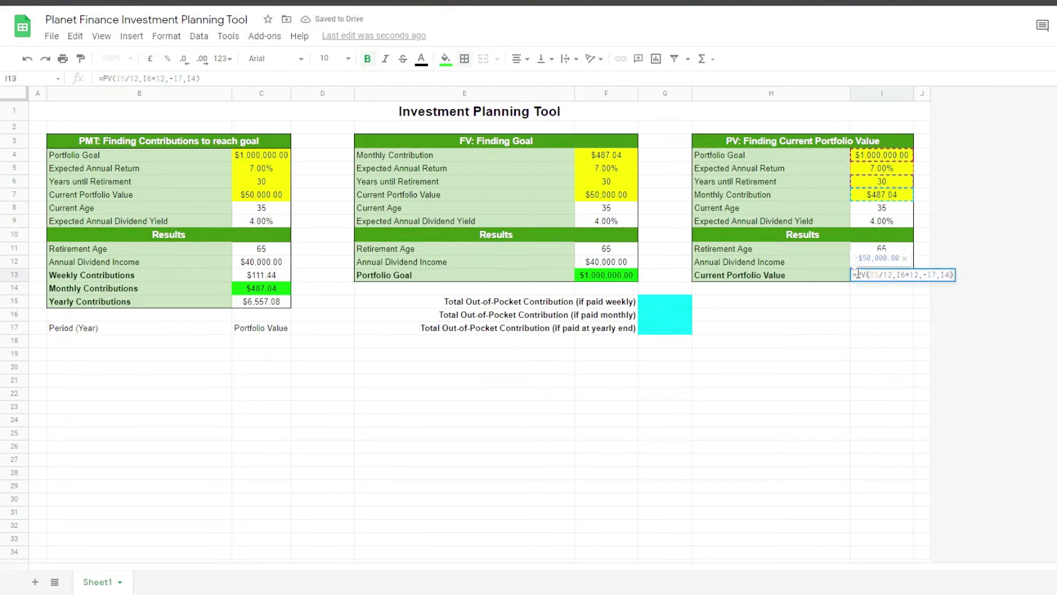
left_click(858, 274)
type("-")
key("Return")
left_click(665, 302)
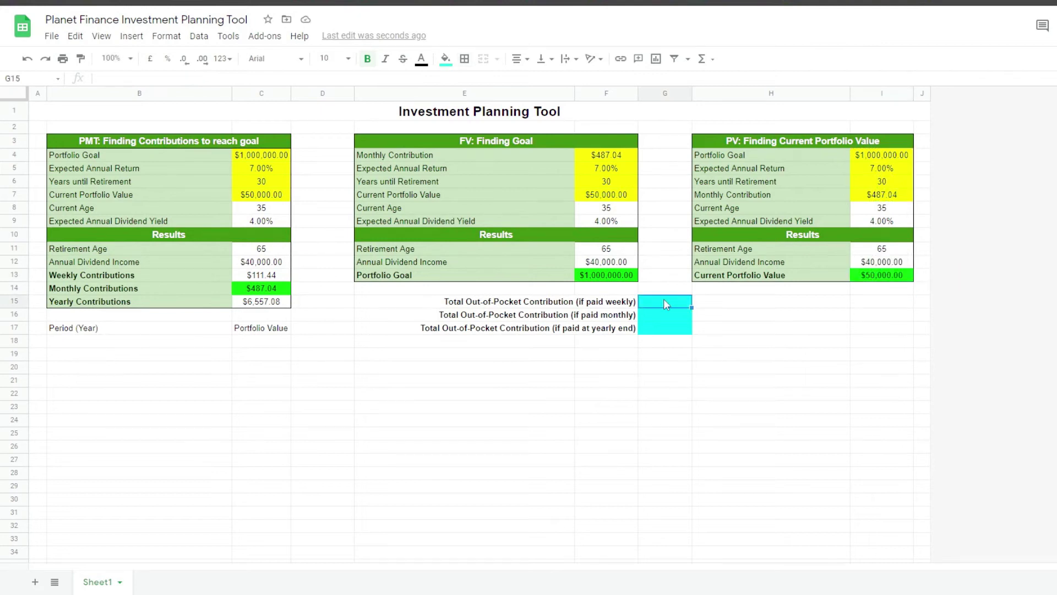
Step: Enter out-of-pocket totals =(C13*52)*C6, =(C14*12)*C6 and =C15*C6 in G15:G17
type("=(")
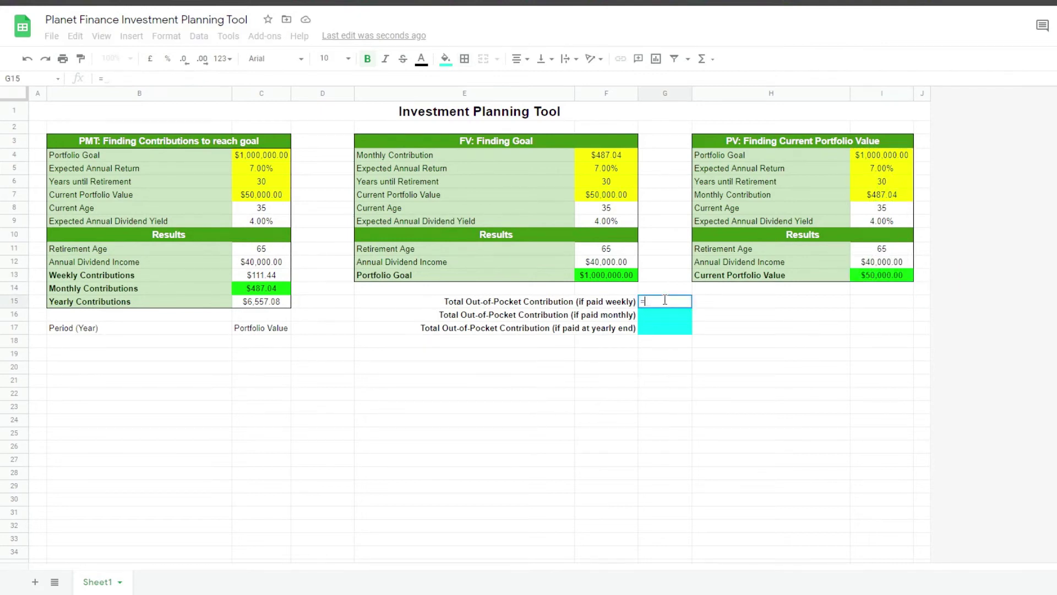
left_click(254, 276)
type("*")
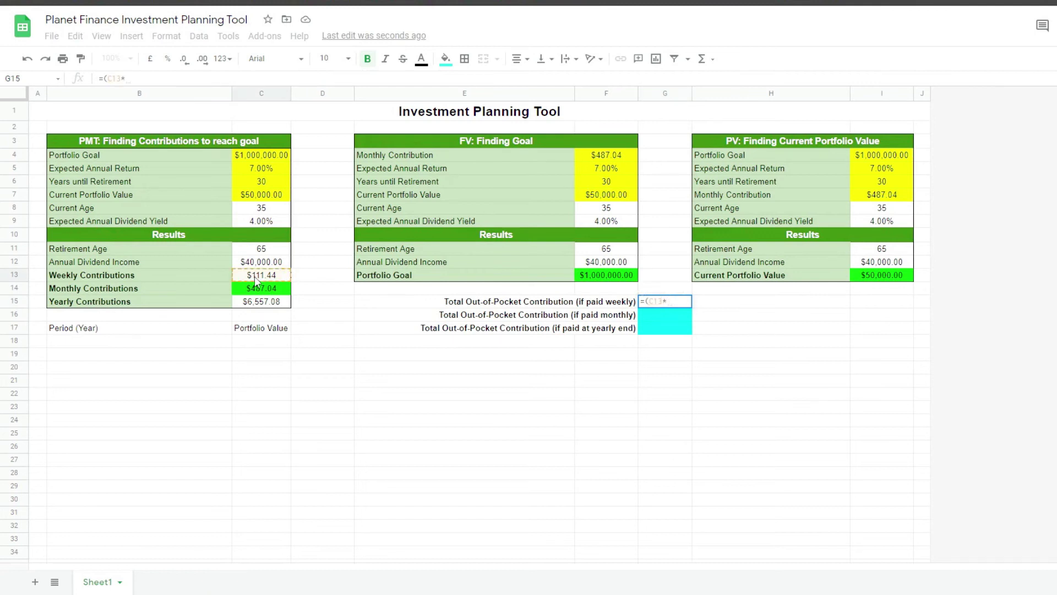
type("52)*")
left_click(278, 183)
key("Return")
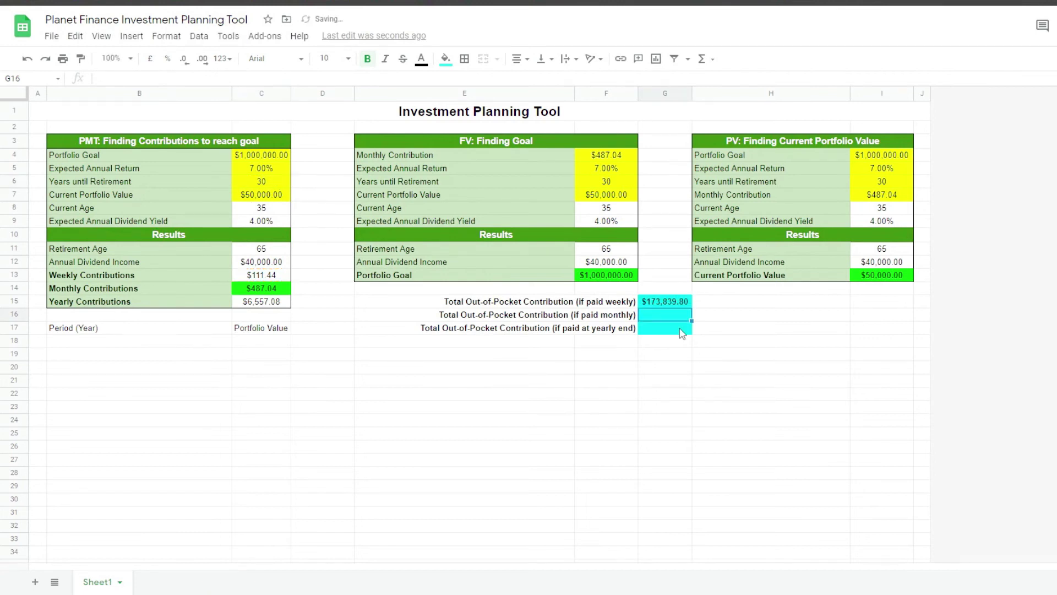
type("=")
left_click(261, 288)
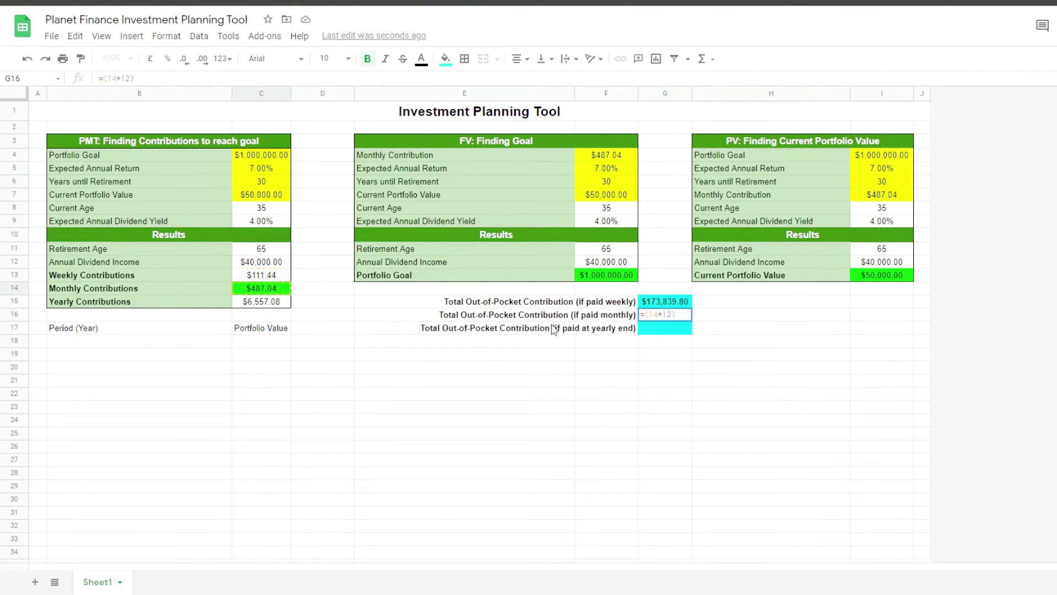
key("Return")
type("=")
left_click(269, 306)
type("*C6")
key("Return")
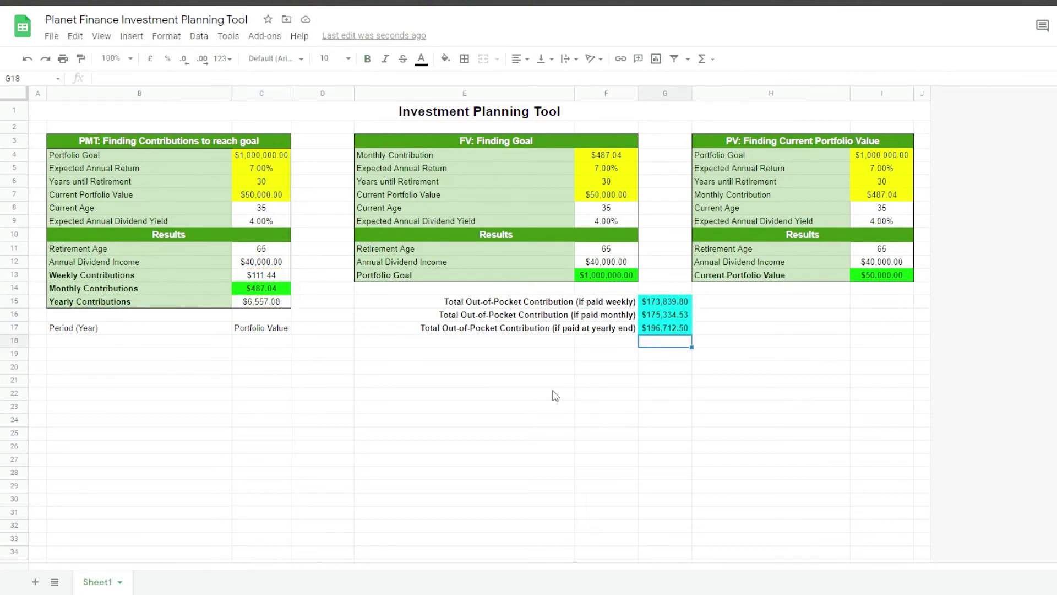
left_click(133, 342)
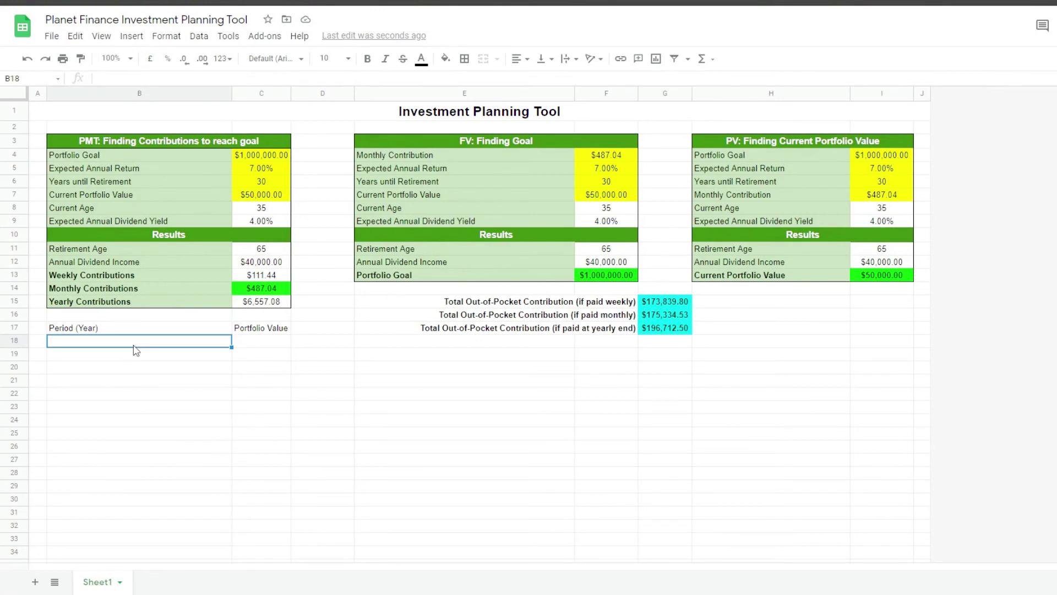
Step: Fill the Period (Year) column with =ARRAYFORMULA(TRANSPOSE(SEQUENCE(1,C6+1,0)))
type("=ARRAYFORMULA(TRANSPOSE(SEQUENCE(1,")
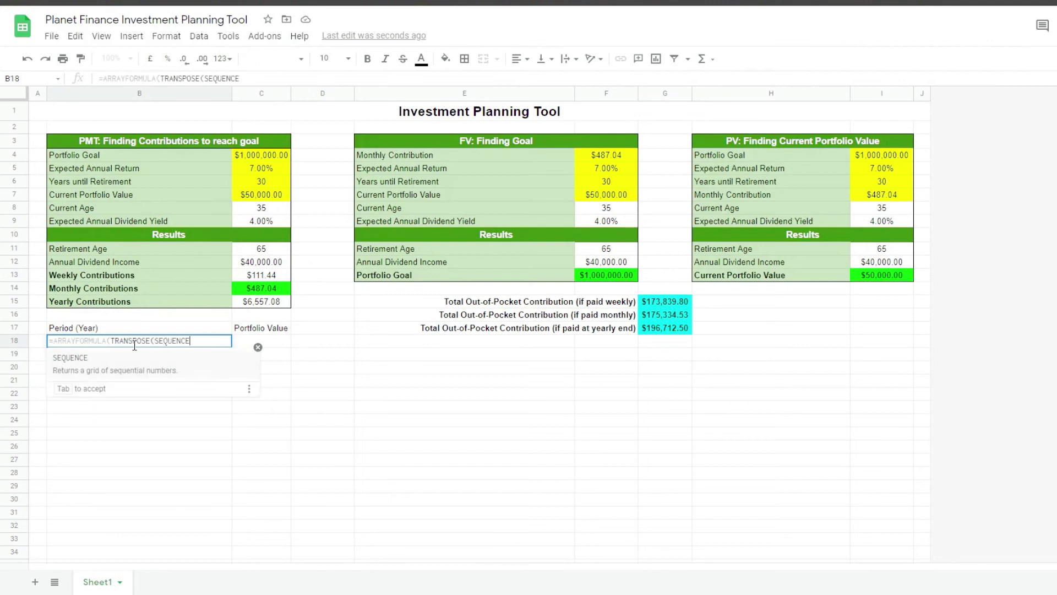
left_click(264, 183)
type("+1,0")
key("Return")
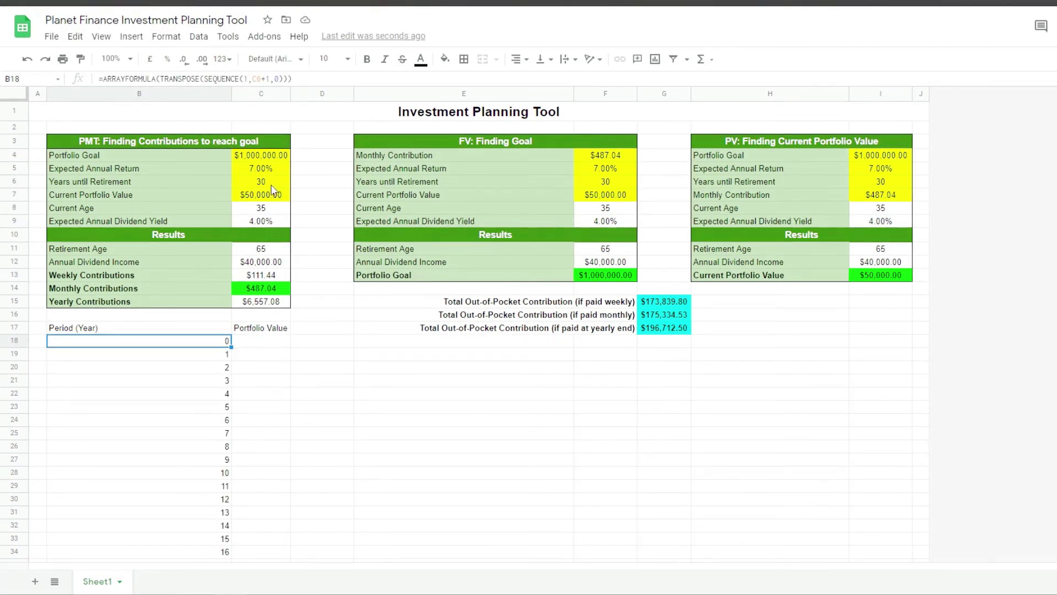
scroll(205, 380, "down", 5)
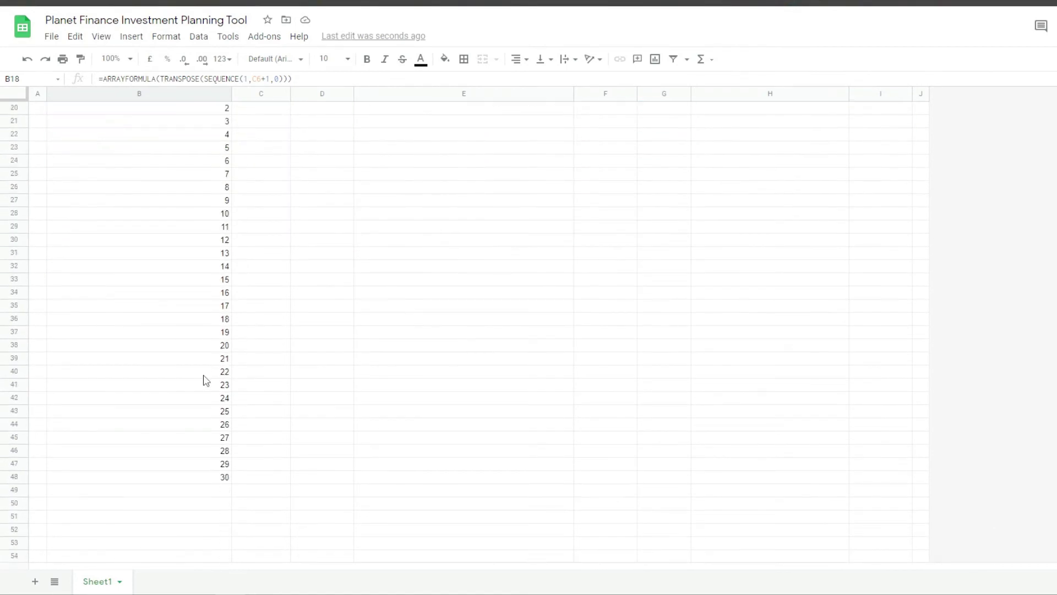
scroll(224, 333, "up", 5)
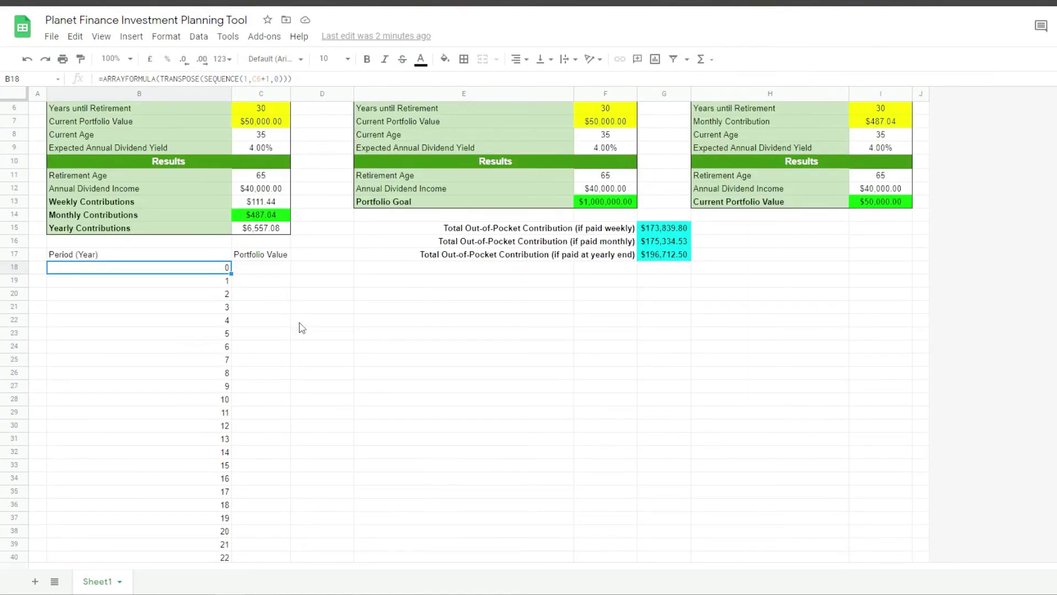
scroll(301, 328, "up", 2)
Step: Change years until retirement in C6 to 50 so the period list reaches year 50
left_click(279, 191)
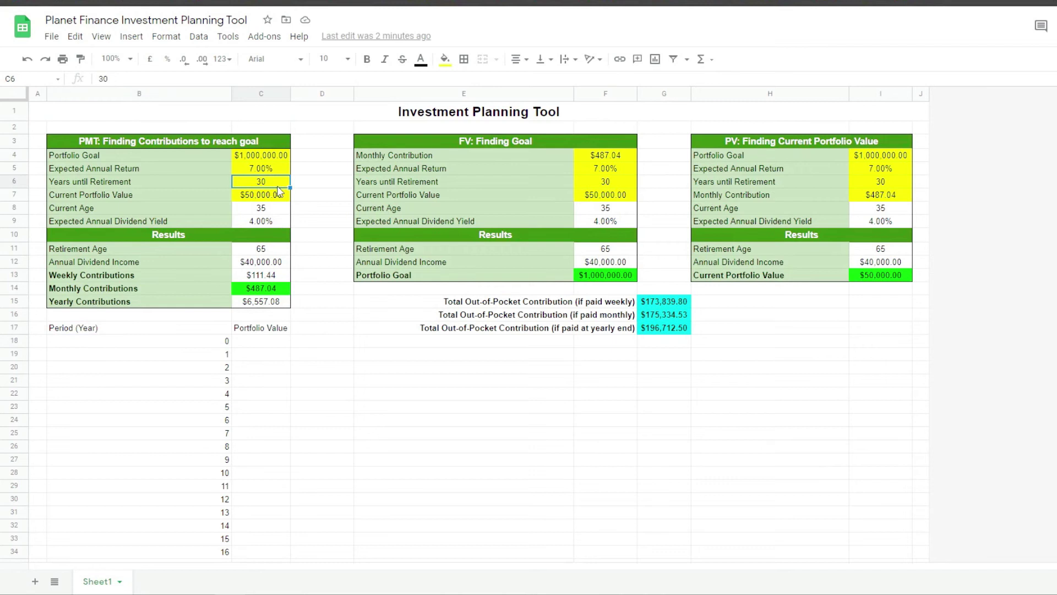
type("50")
key("Return")
scroll(171, 398, "down", 15)
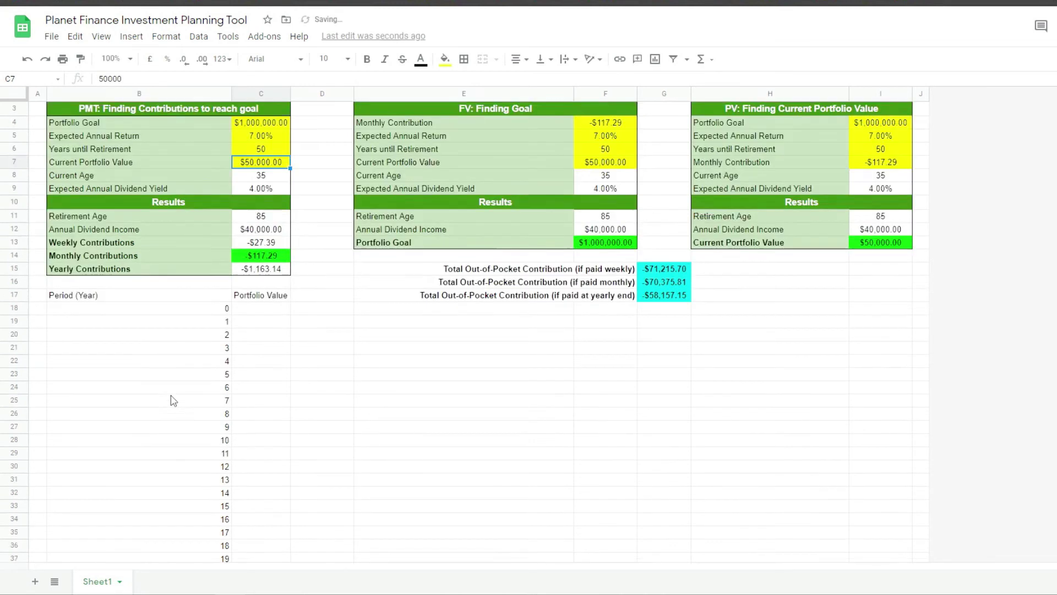
scroll(171, 399, "down", 1)
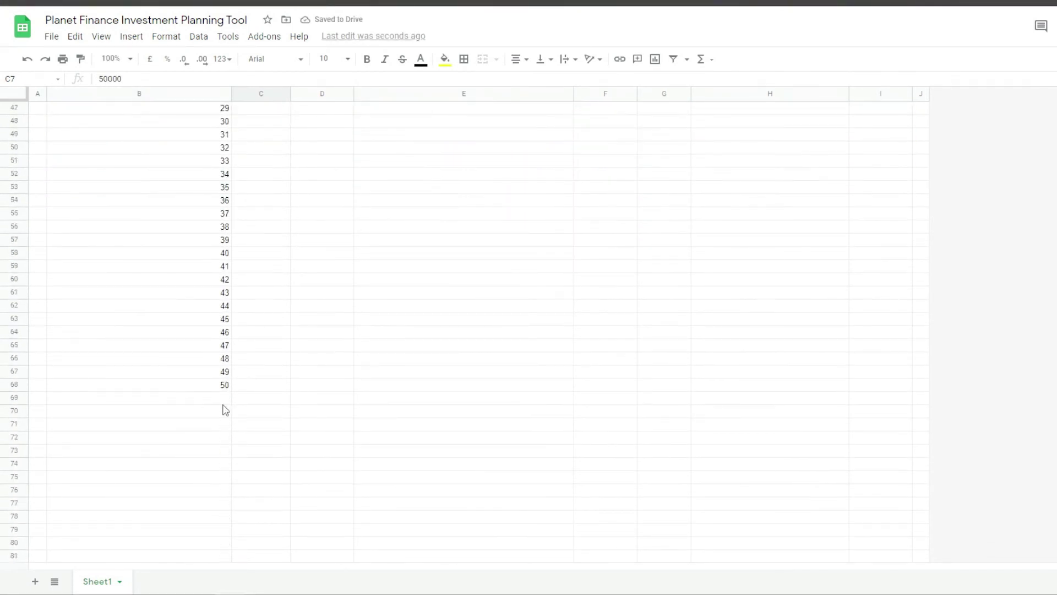
scroll(184, 391, "up", 15)
left_click(284, 341)
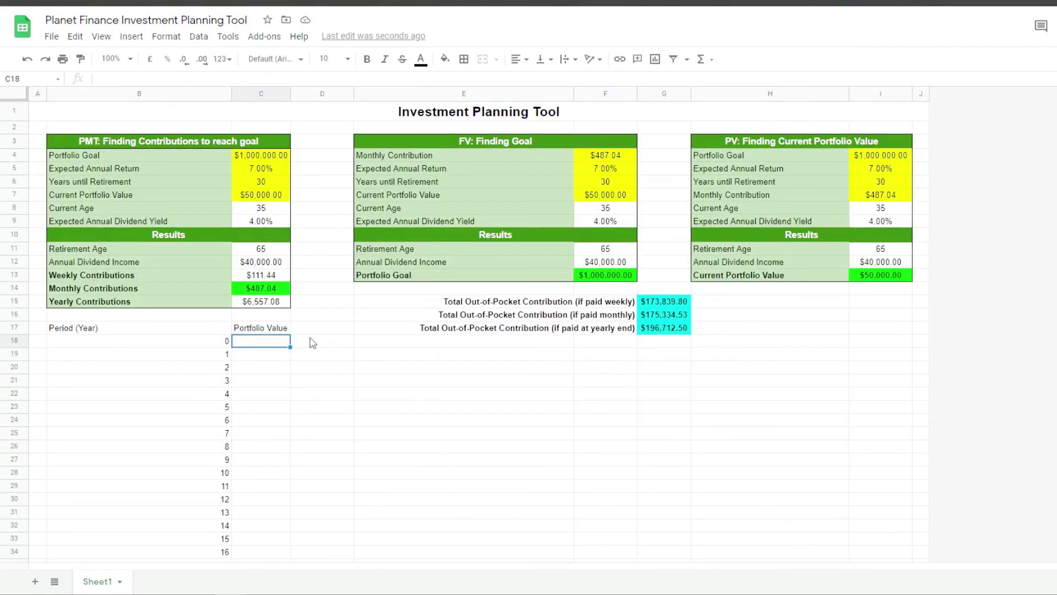
Step: Start C18 at =C7 and fill C19 down with the yearly compound growth formula
type("=")
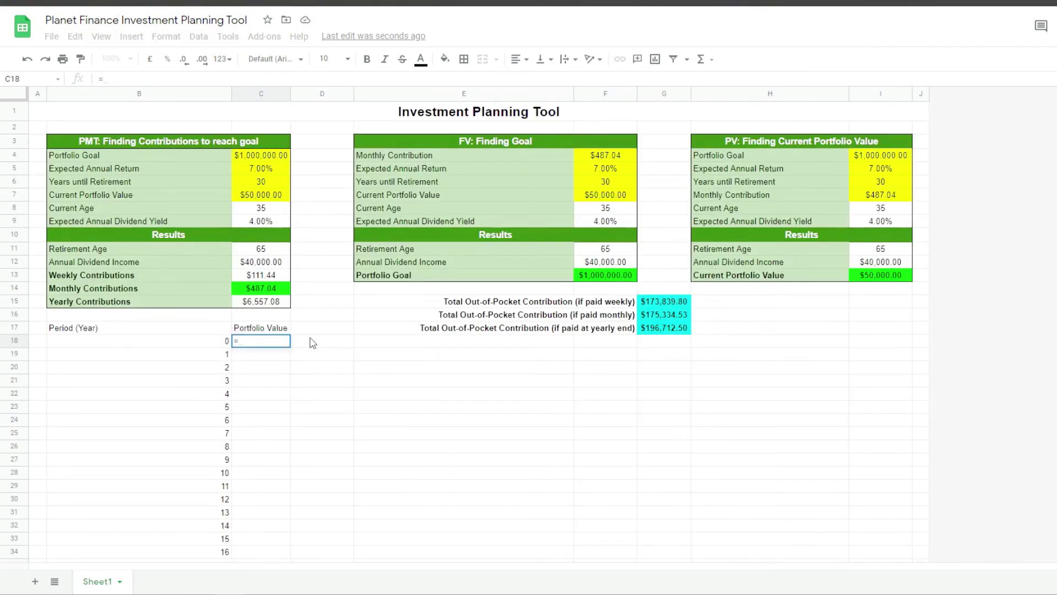
left_click(260, 196)
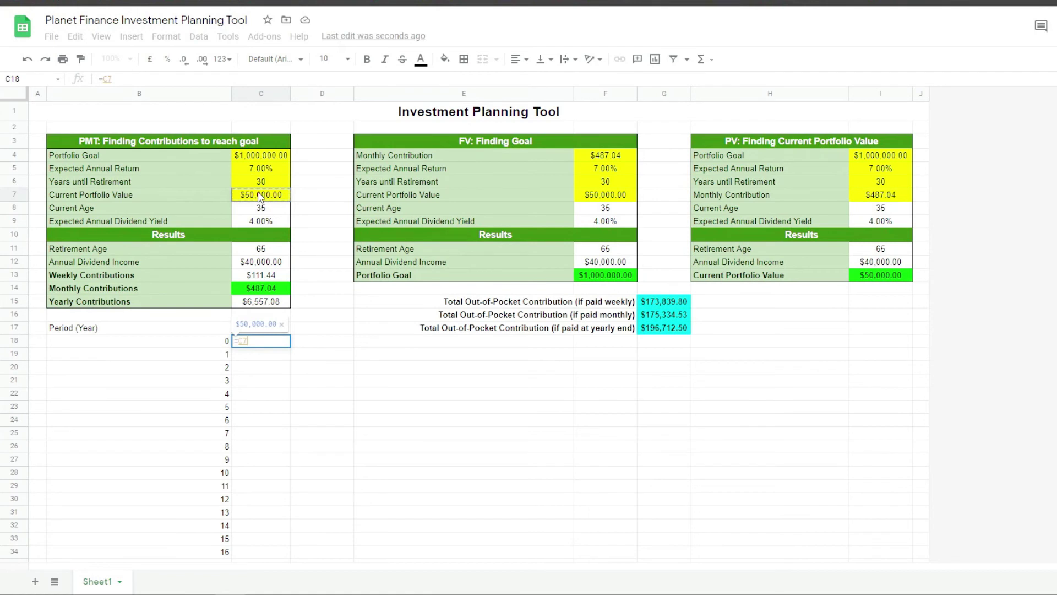
key("Return")
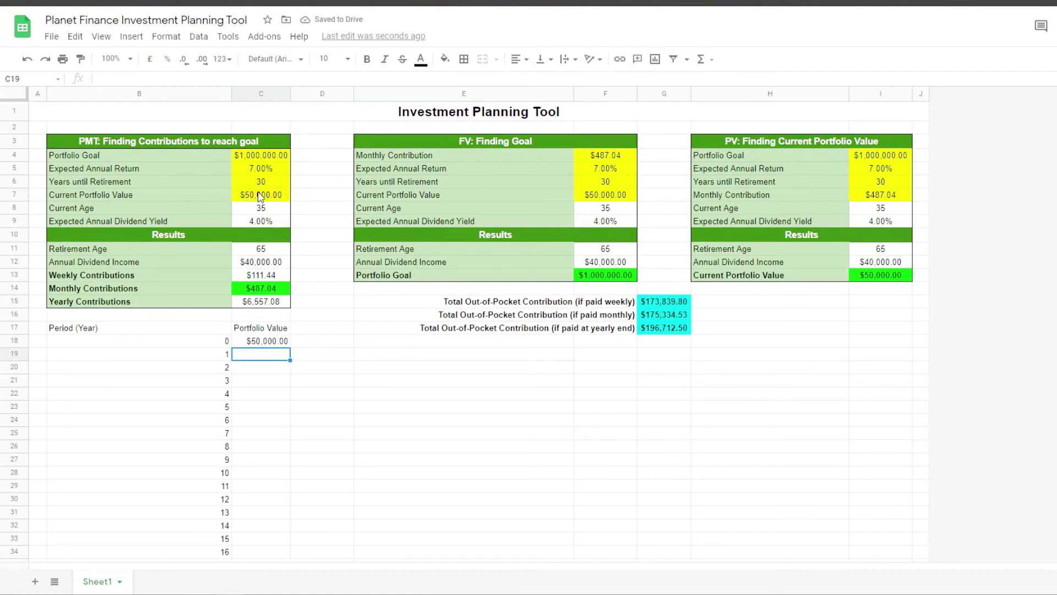
type("=IF(ISBLANK(B19")
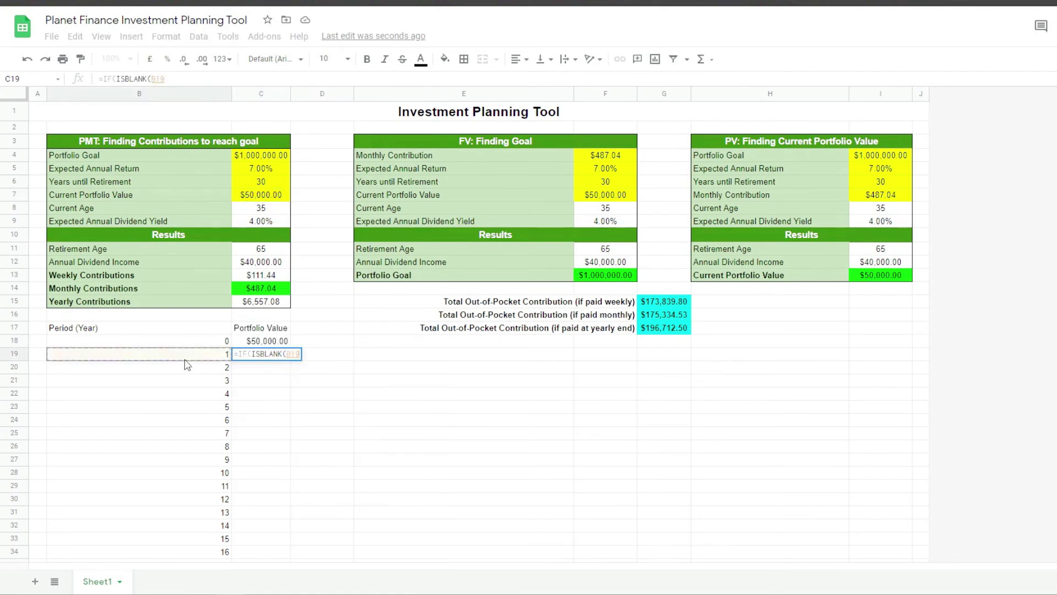
type("),\"\",(C18+$C$15)*(1+$C$5))")
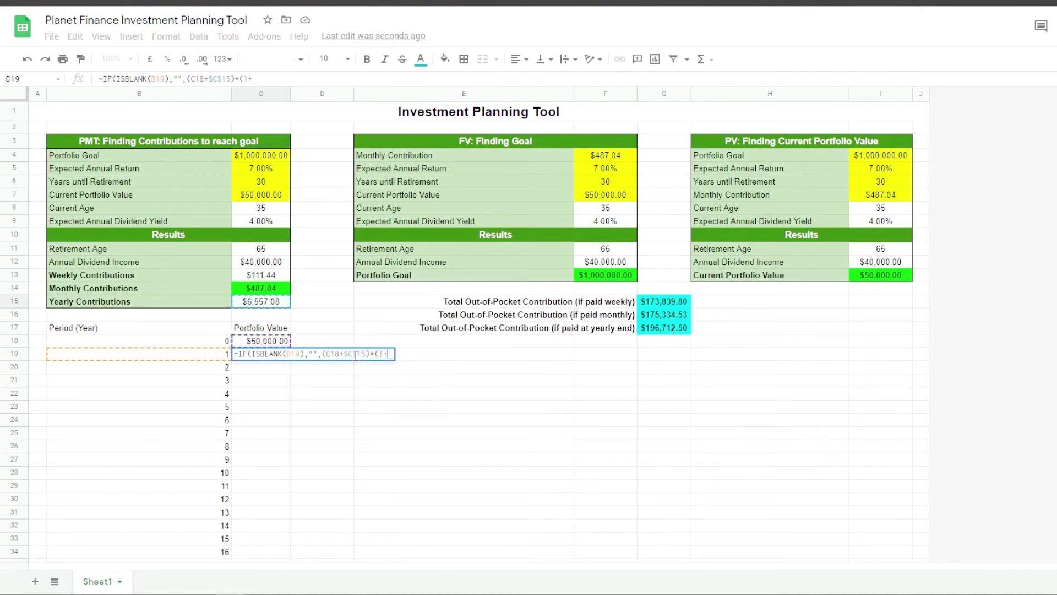
key("Return")
left_click(278, 354)
mouse_move(291, 360)
left_mouse_down()
mouse_move(291, 592)
mouse_move(286, 366)
left_mouse_up()
Step: Delete unused rows 202–1000 and centre the Period and Portfolio Value headings
left_click(13, 385)
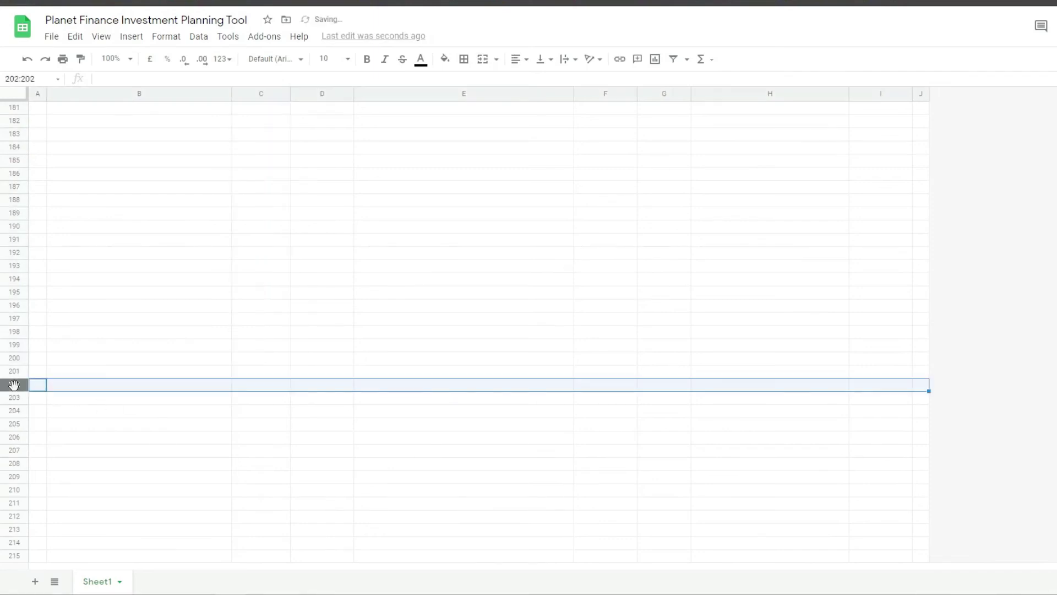
key("ctrl+shift+Down")
right_click(13, 385)
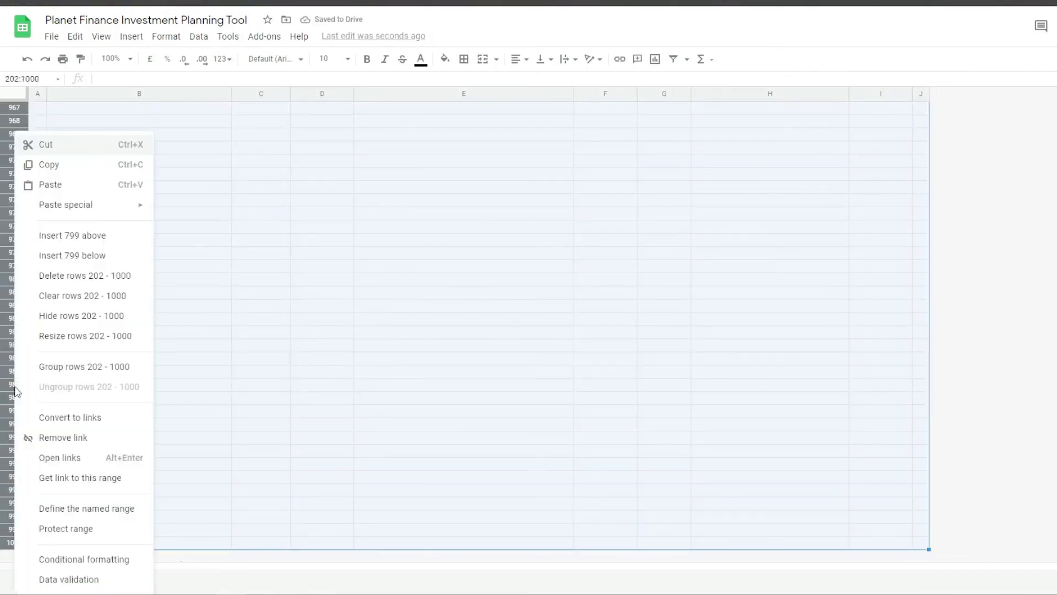
left_click(88, 287)
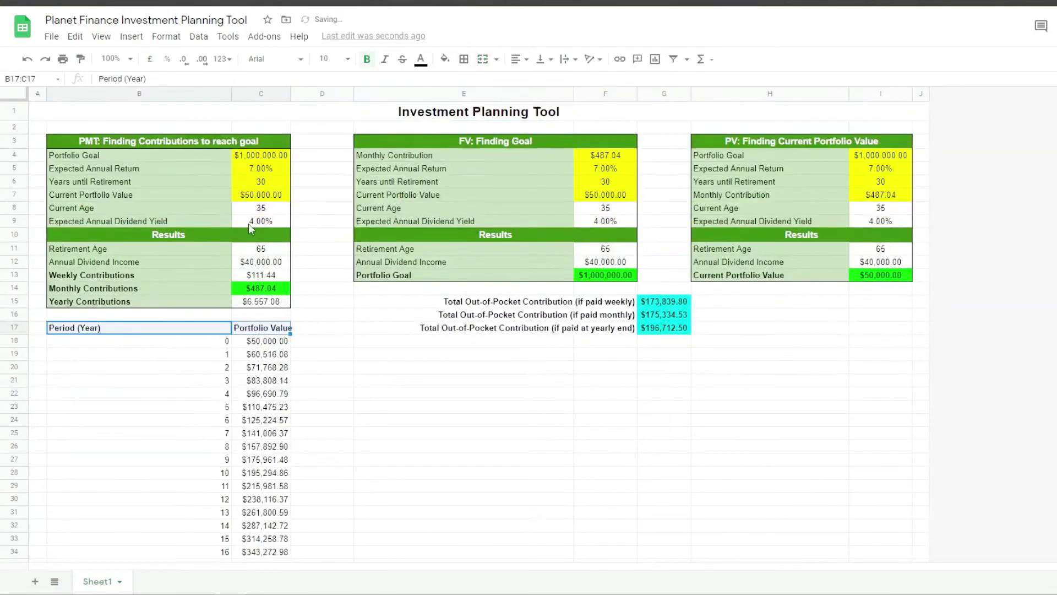
key("ctrl+shift+e")
left_click(427, 355)
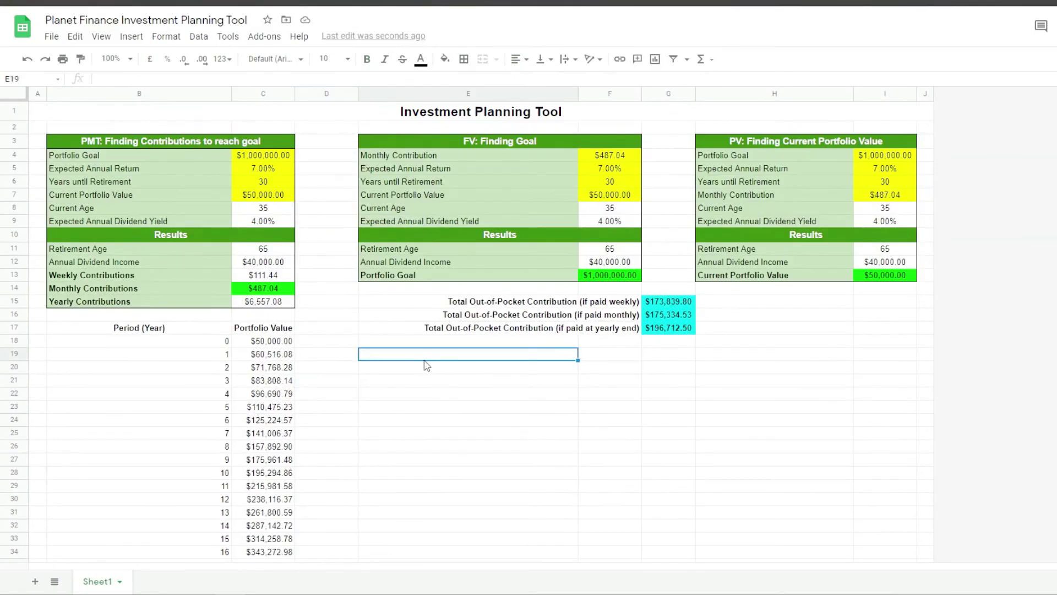
Step: Insert a new chart and change its type to an area chart
left_click(132, 39)
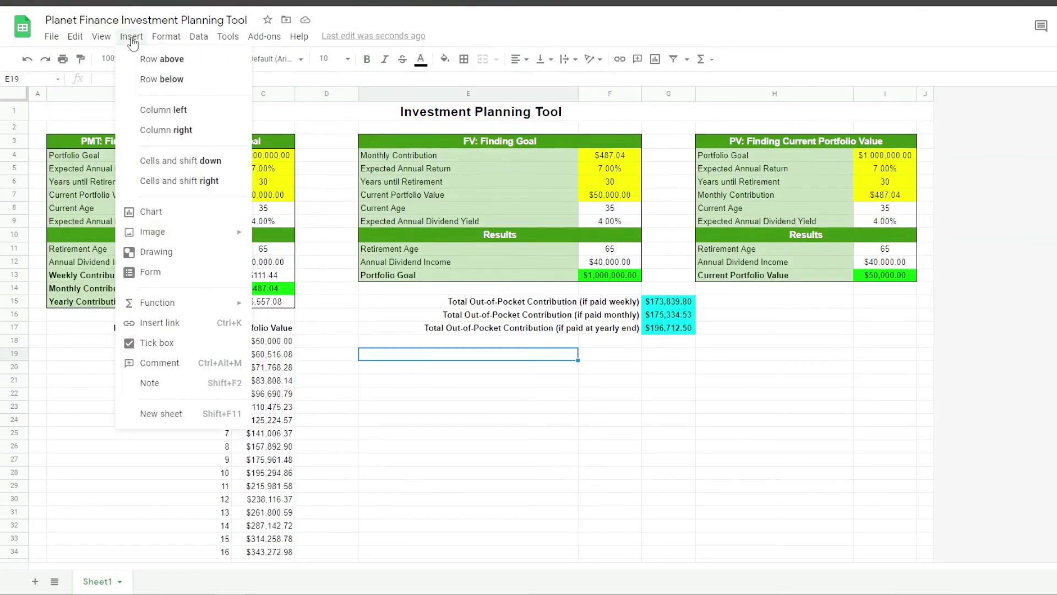
left_click(171, 215)
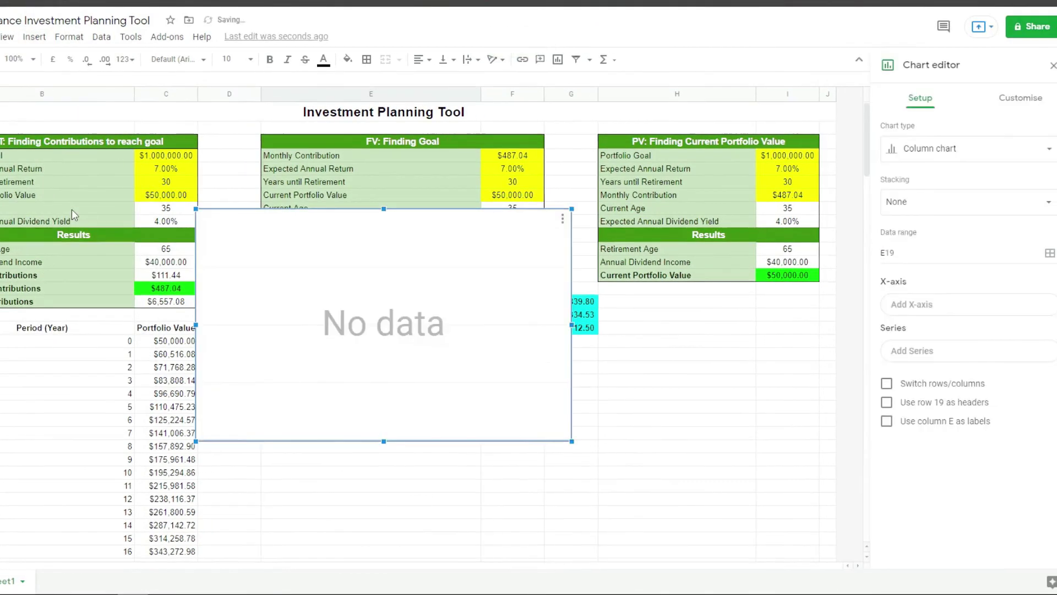
left_click(947, 157)
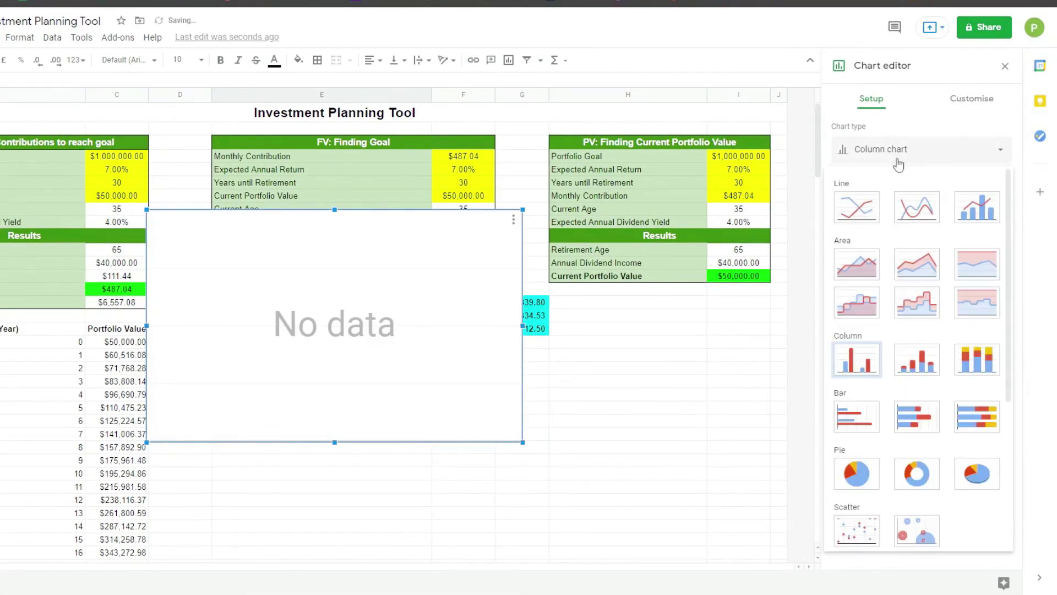
left_click(861, 277)
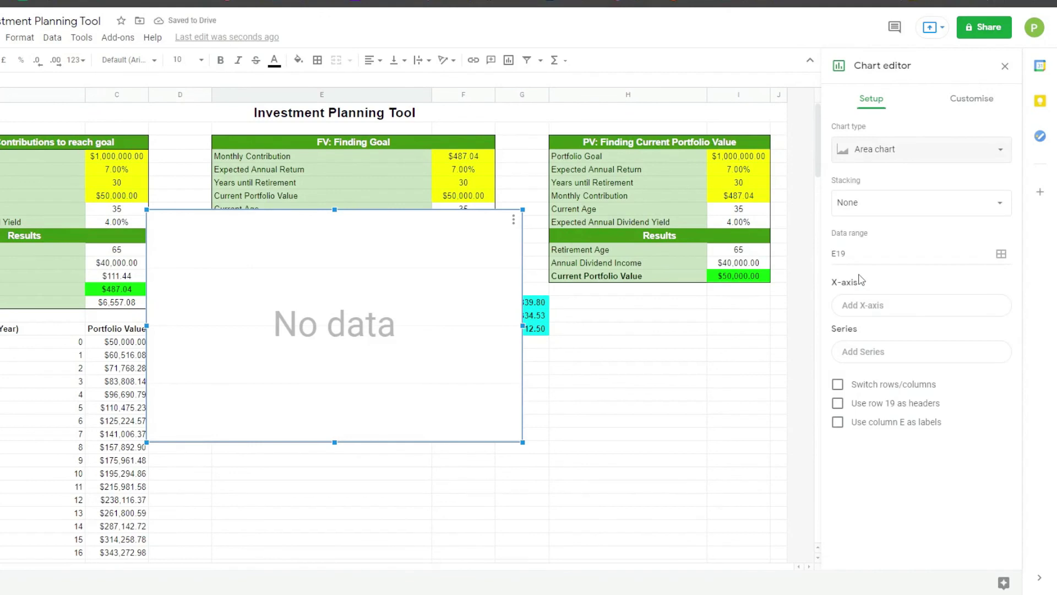
Step: Set the chart's data range to B17:C201
left_click(862, 254)
left_click_drag(465, 234, 355, 234)
key("BackSpace")
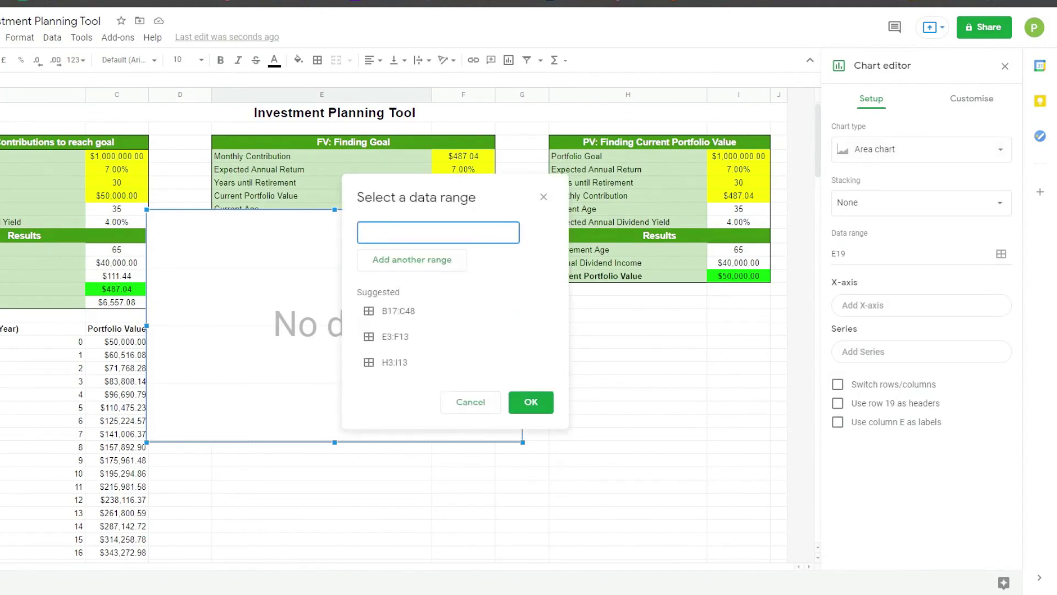
left_click_drag(44, 328, 117, 421)
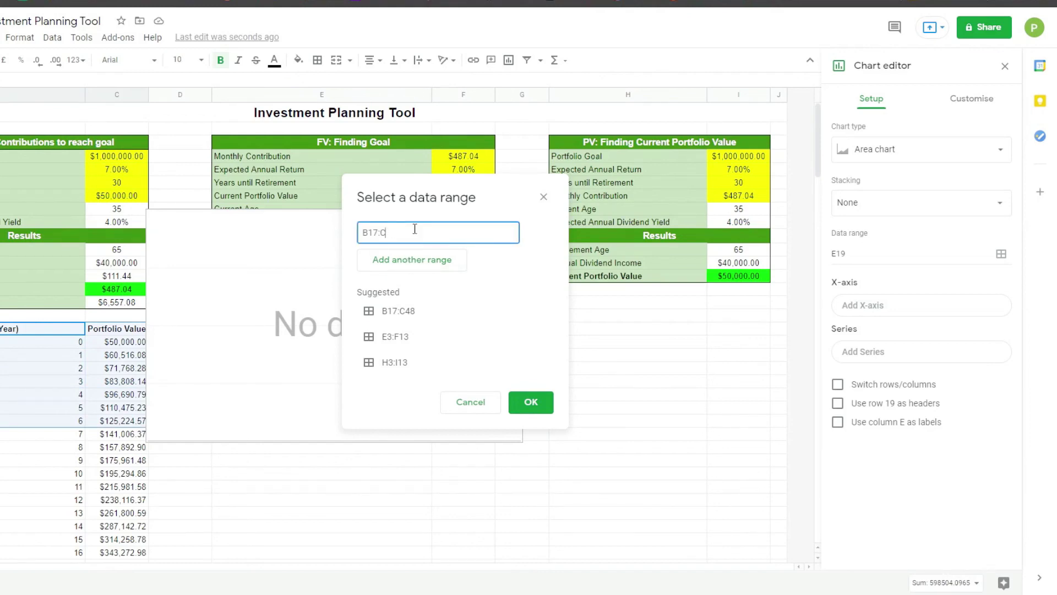
type("201")
left_click(531, 402)
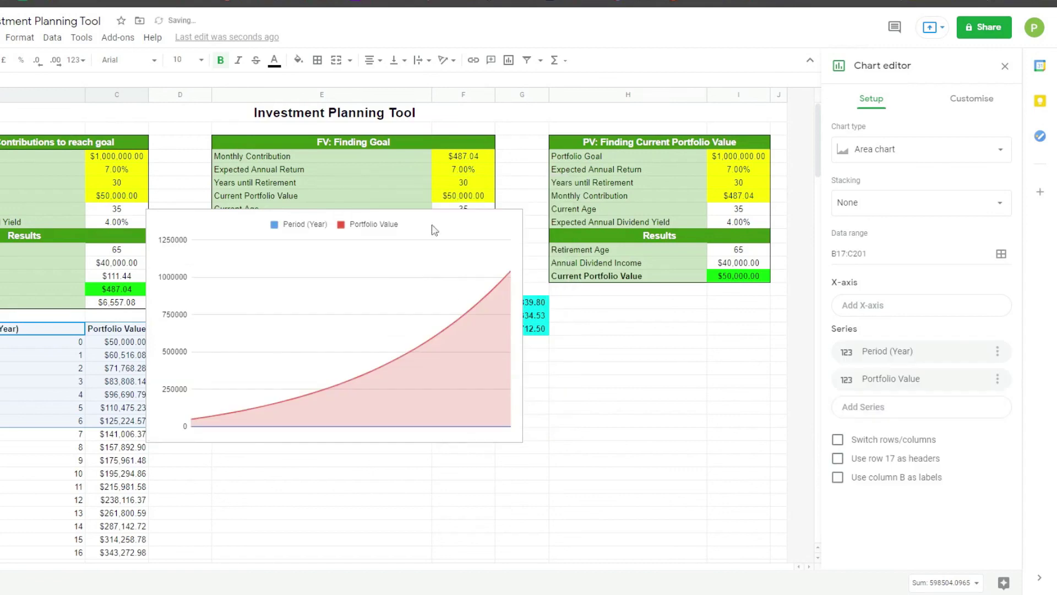
Step: Use row 17 as headers, Period (Year) as X-axis, and drop the Period series
left_click(886, 467)
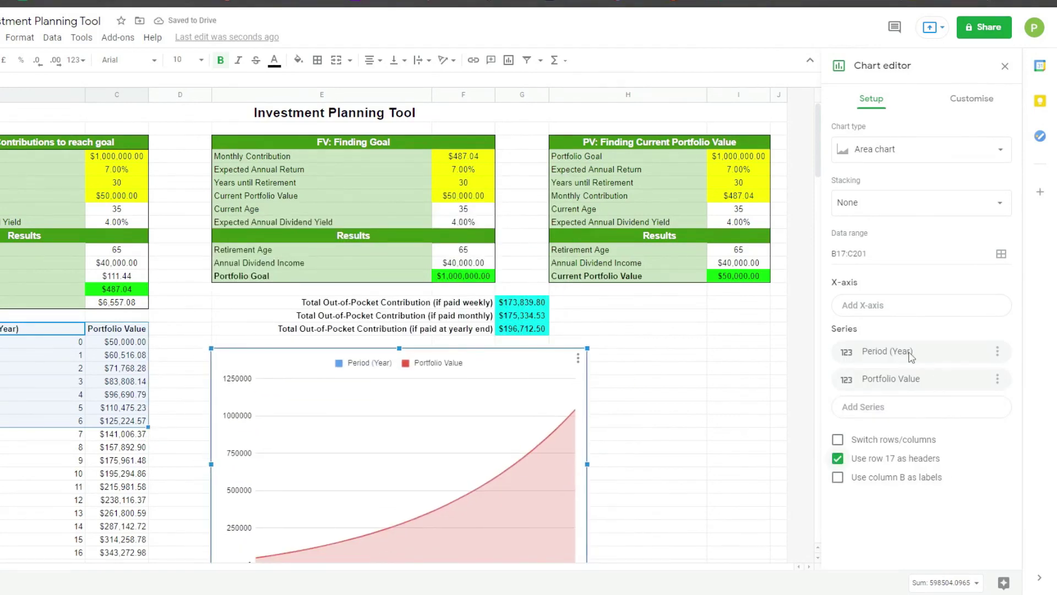
scroll(685, 350, "down", 1)
left_click(884, 307)
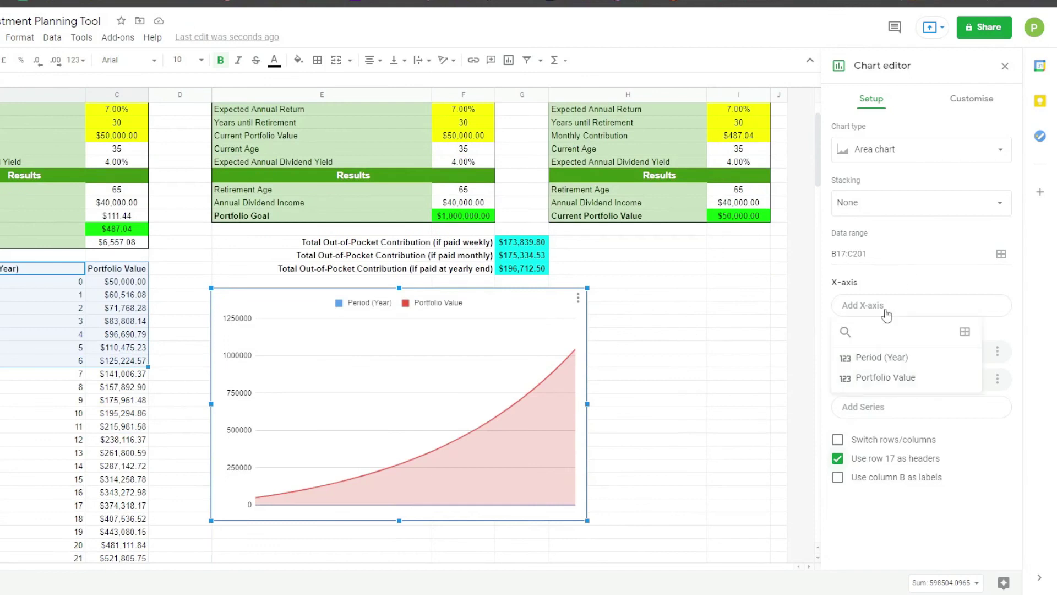
left_click(896, 359)
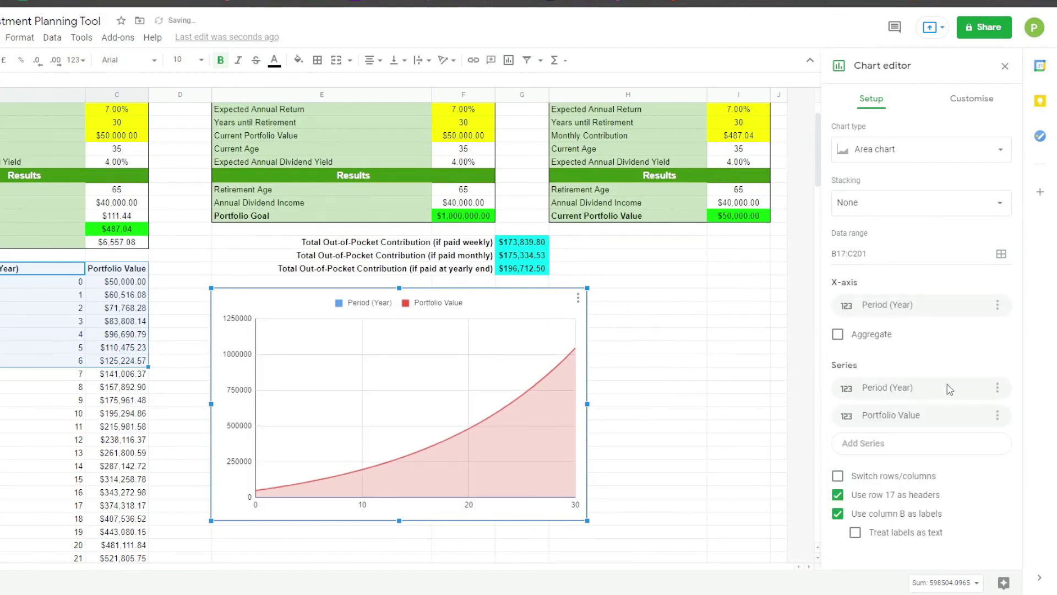
left_click(997, 388)
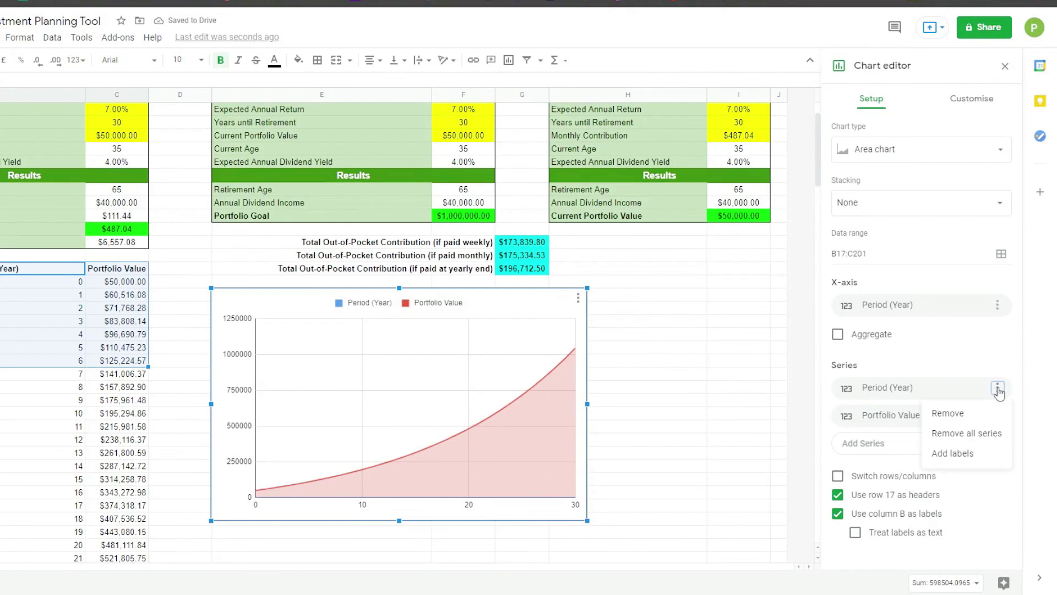
left_click(974, 412)
left_click(969, 108)
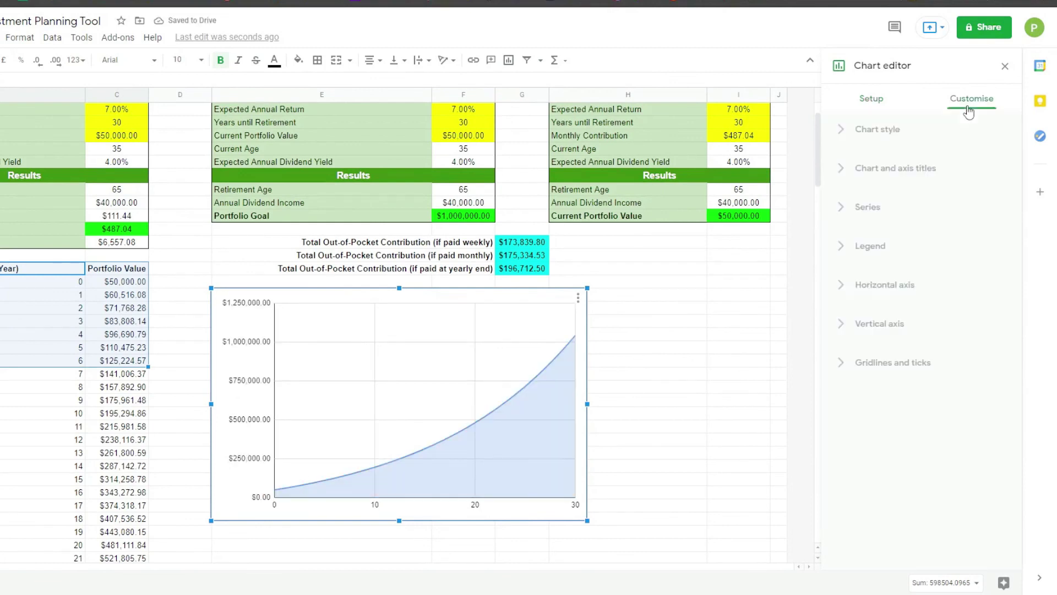
Step: Title the horizontal axis 'Period (Year)' and the vertical axis 'Portfolio Value'
left_click(881, 168)
left_click(923, 204)
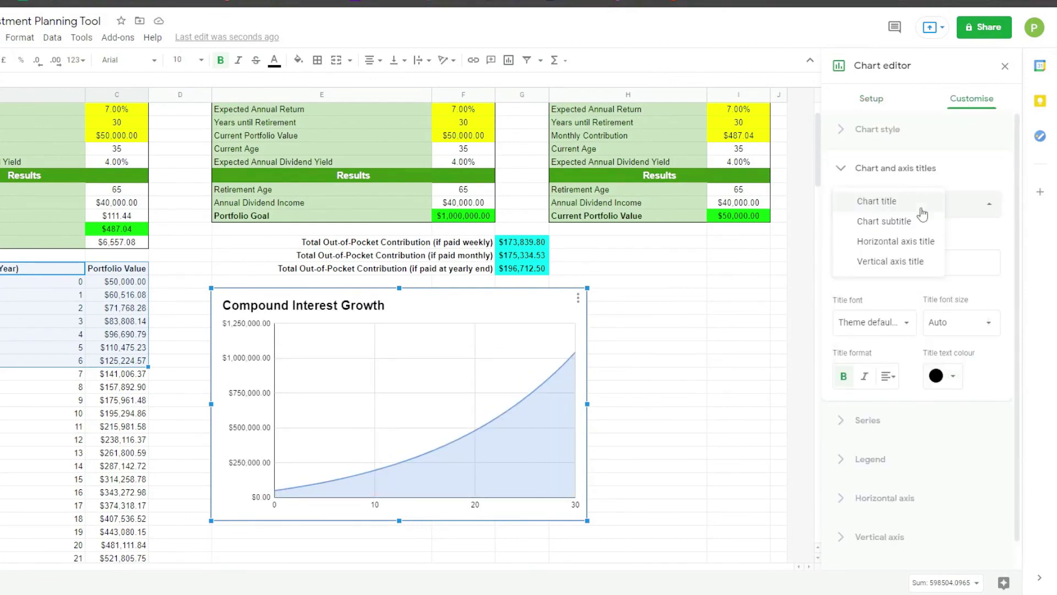
left_click(905, 244)
type("Period (Year)")
left_click(917, 204)
left_click(890, 261)
type("Portfolio Value")
left_click(874, 322)
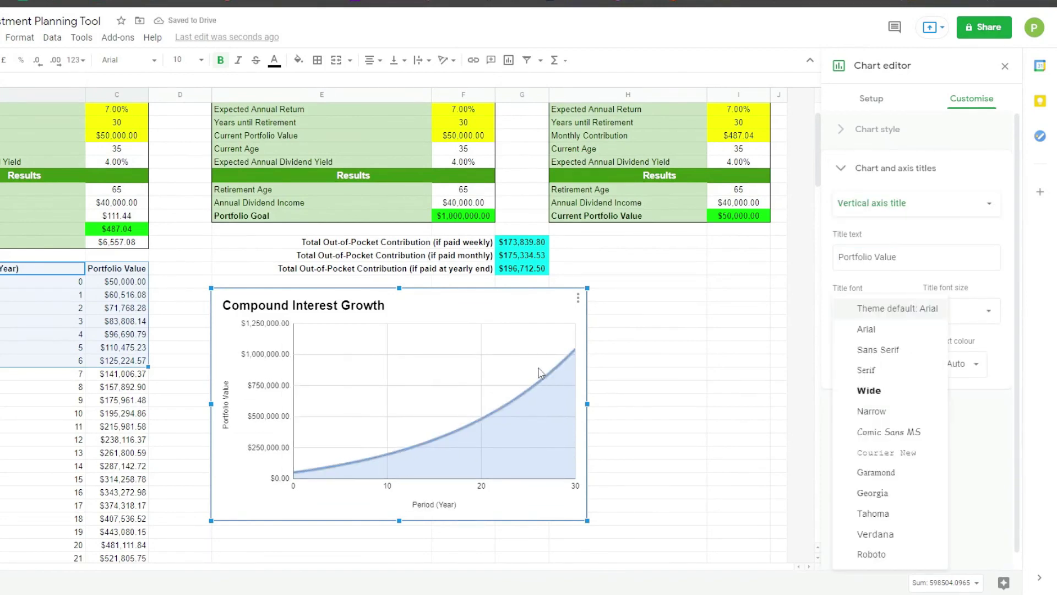
left_click(884, 166)
left_click(884, 166)
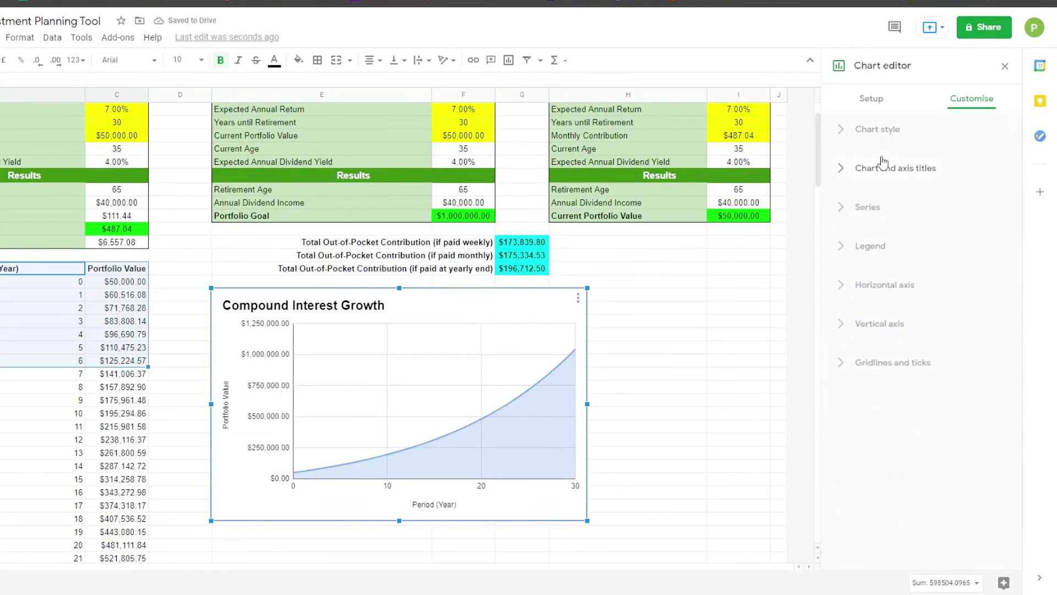
Step: Colour the Portfolio Value series green and close the chart editor
left_click(867, 208)
left_click(906, 325)
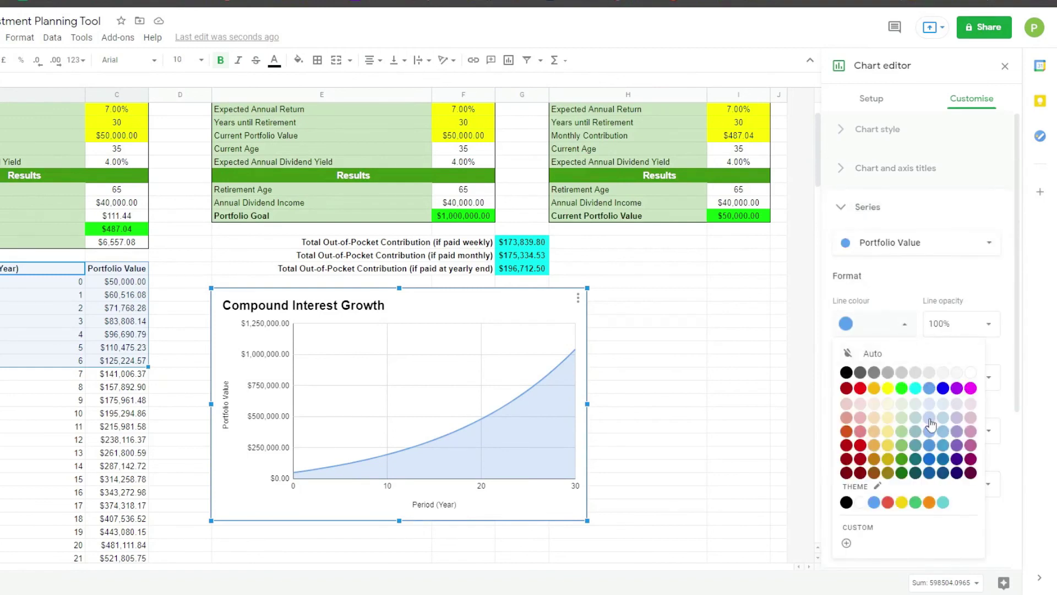
left_click(902, 432)
left_click(701, 366)
scroll(678, 299, "up", 2)
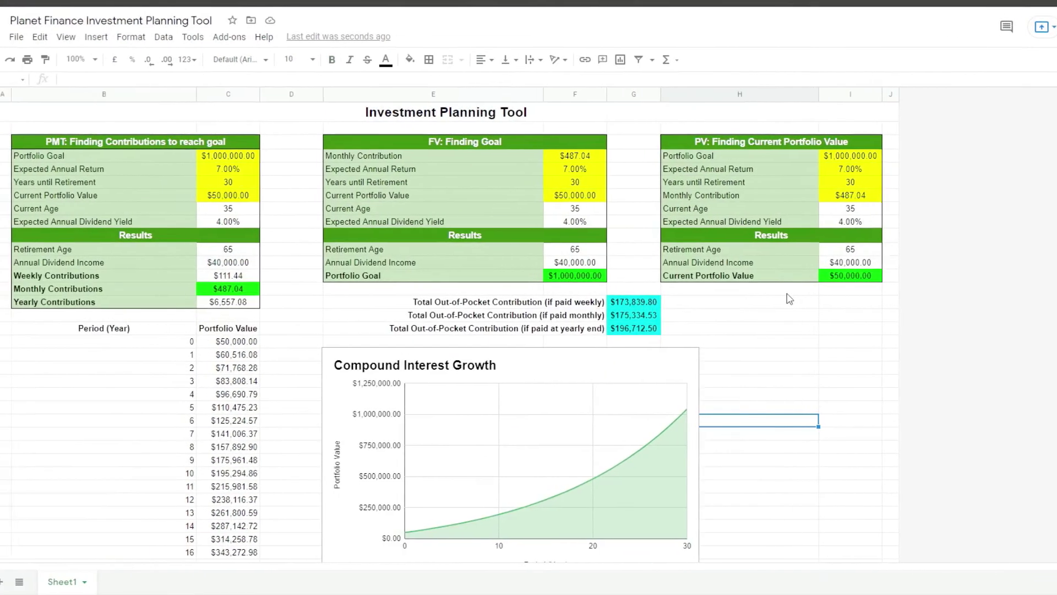
Step: Select the Investment Planning Tool title row
left_click(288, 114)
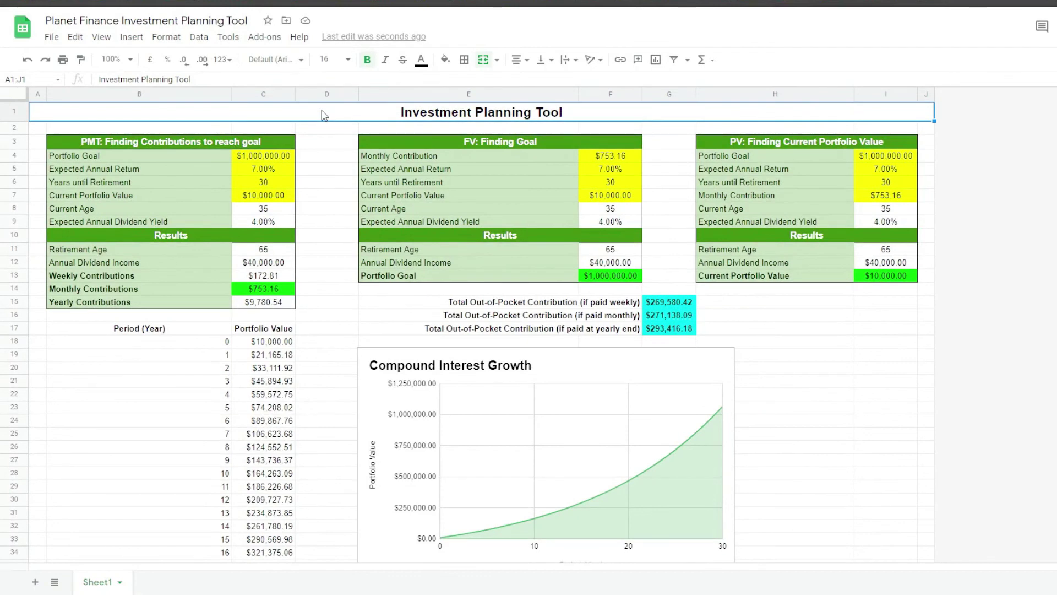